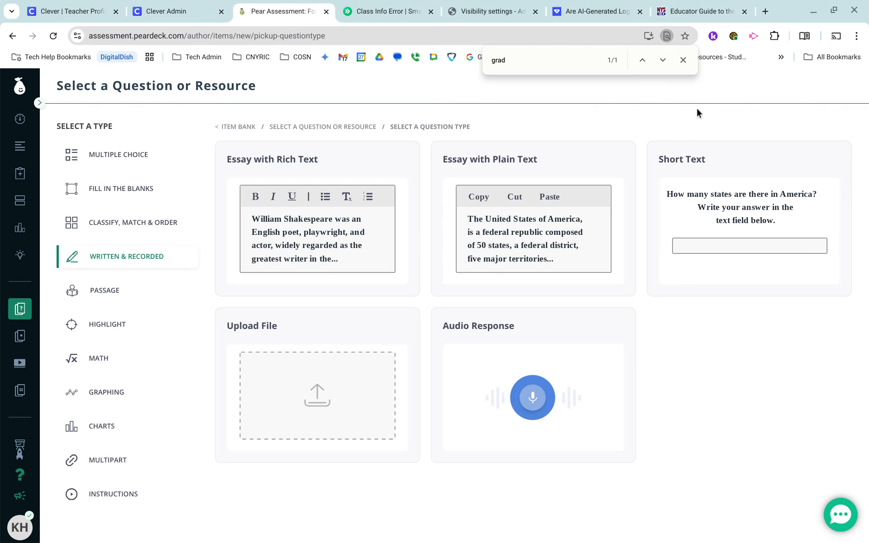
# Step: Create an Essay with Rich Text question with a prompt on the strongest character trait of a character from the Diary of Anne Frank
pyautogui.click(116, 258)
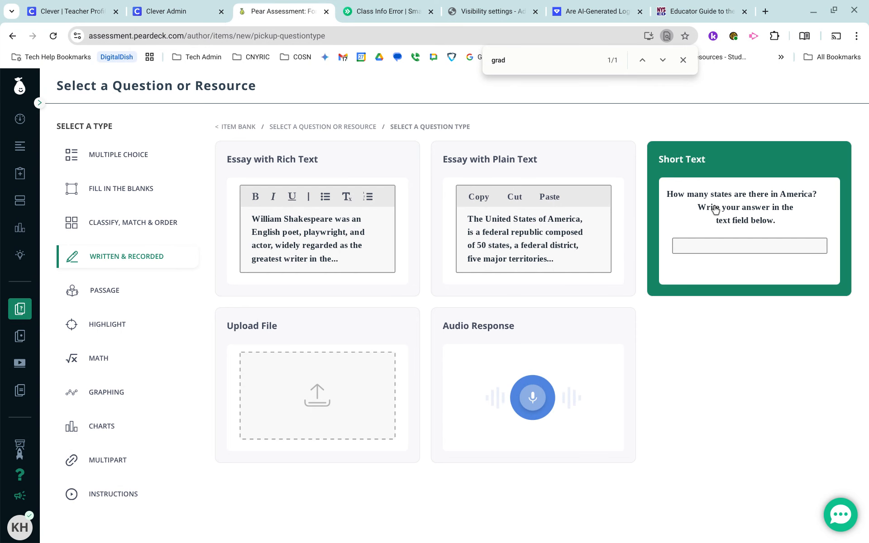
pyautogui.click(327, 208)
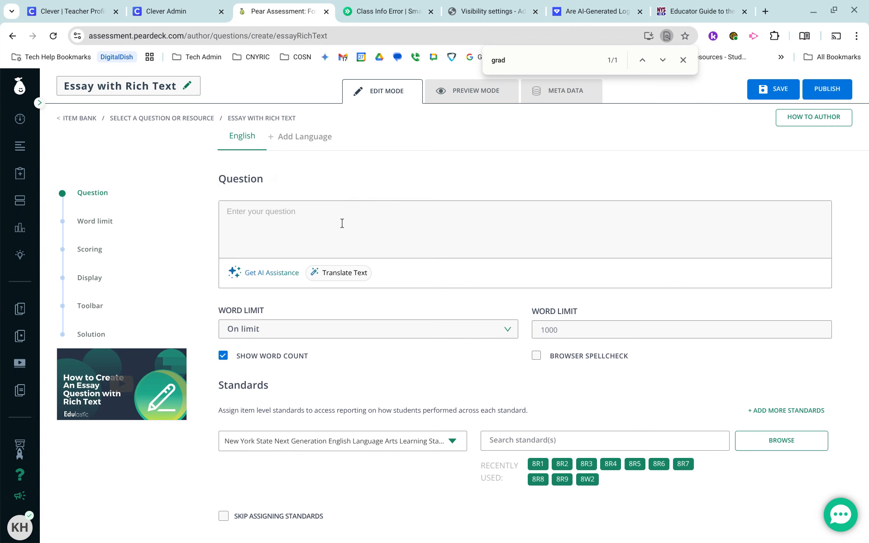
pyautogui.click(342, 223)
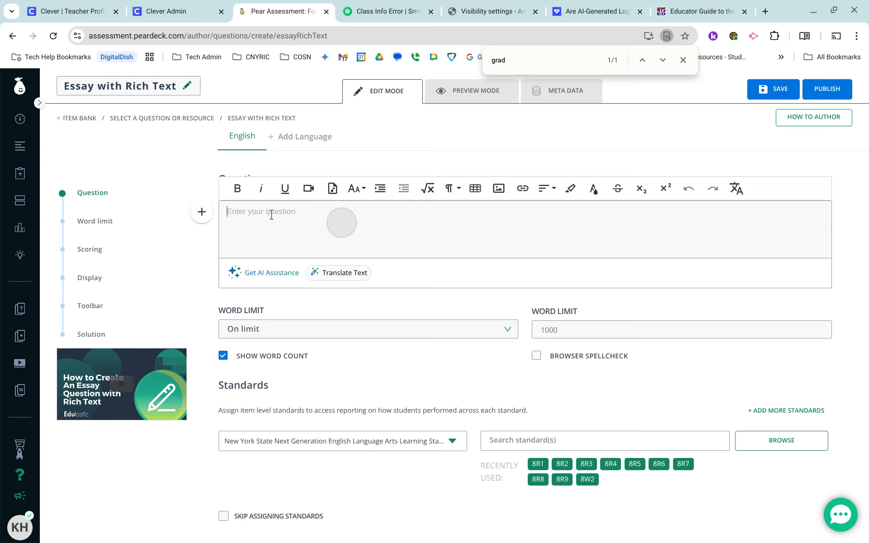
pyautogui.moveTo(13, 146)
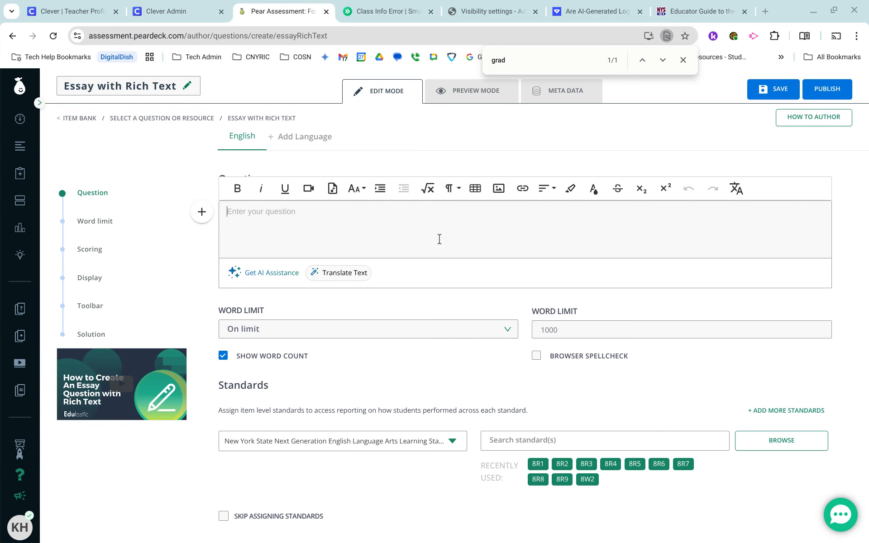
pyautogui.click(439, 239)
pyautogui.write("Select a character from the Diary of Anne Frank, and write a well-developed response that explains the character's strongest character trait. The response should have a topic sentence, three specific, accurate details and utilize transitions, and a concluding sentence.")
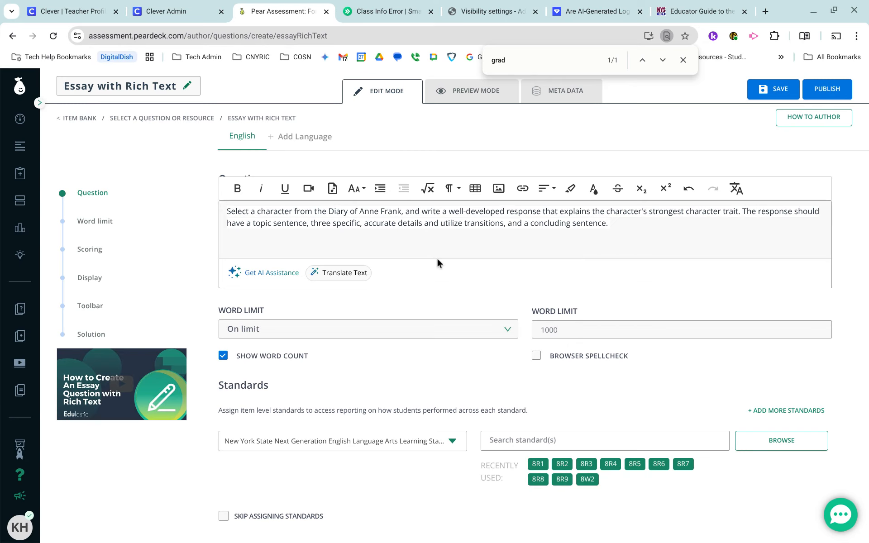
# Step: Review the question's scoring options and the New York State Grades 6–8 Writing Evaluation Rubric in the Educator Guide PDF
pyautogui.scroll(-3, 442, 292)
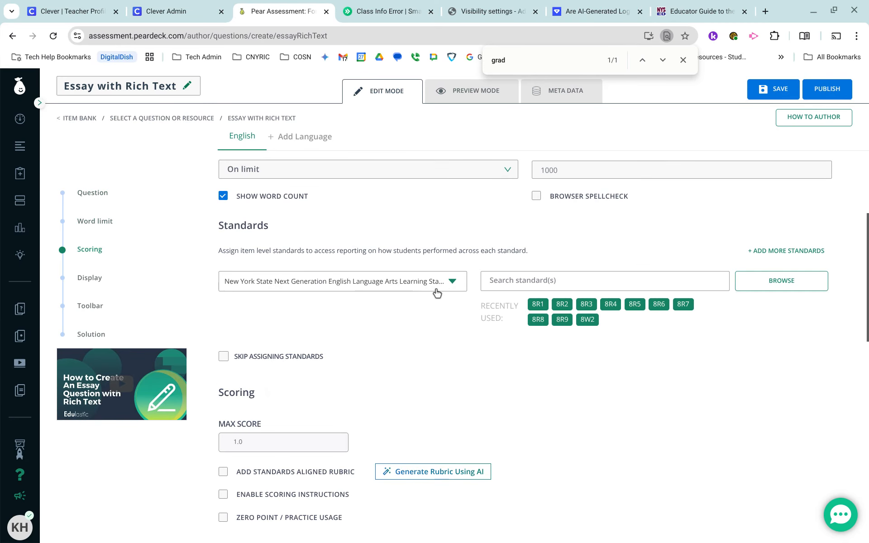
pyautogui.scroll(-2, 423, 309)
pyautogui.scroll(-4, 425, 313)
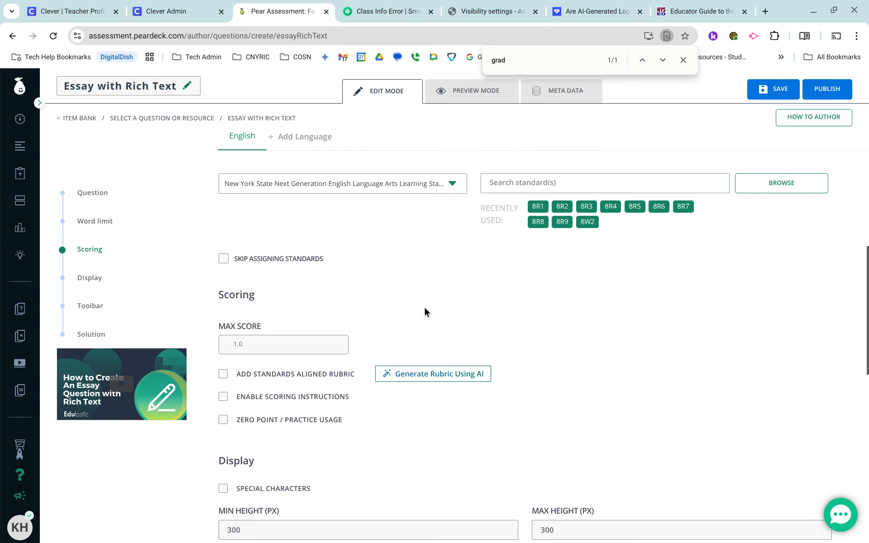
pyautogui.scroll(2, 424, 306)
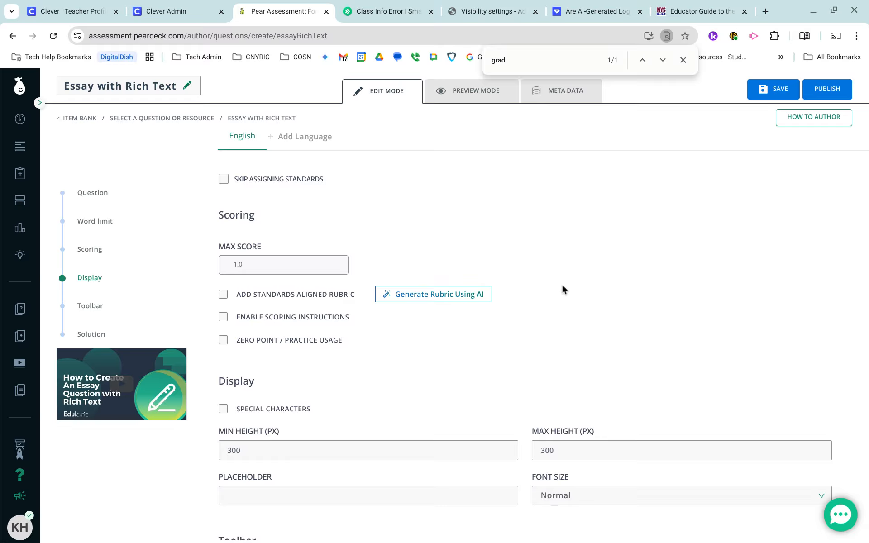
pyautogui.click(686, 13)
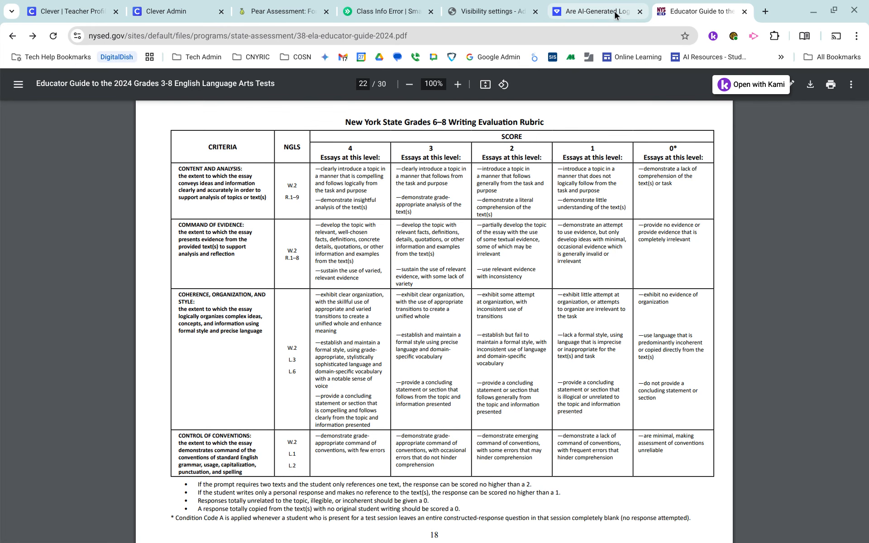
pyautogui.moveTo(615, 15)
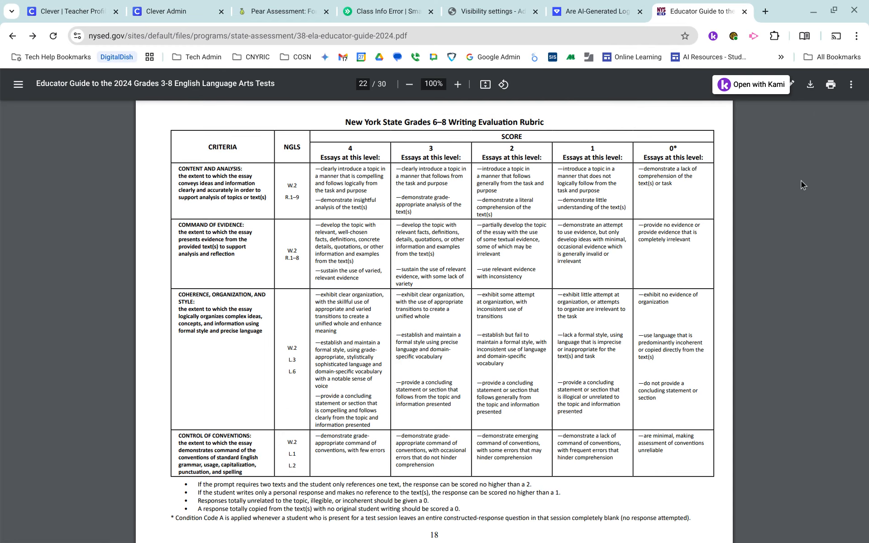
pyautogui.click(282, 12)
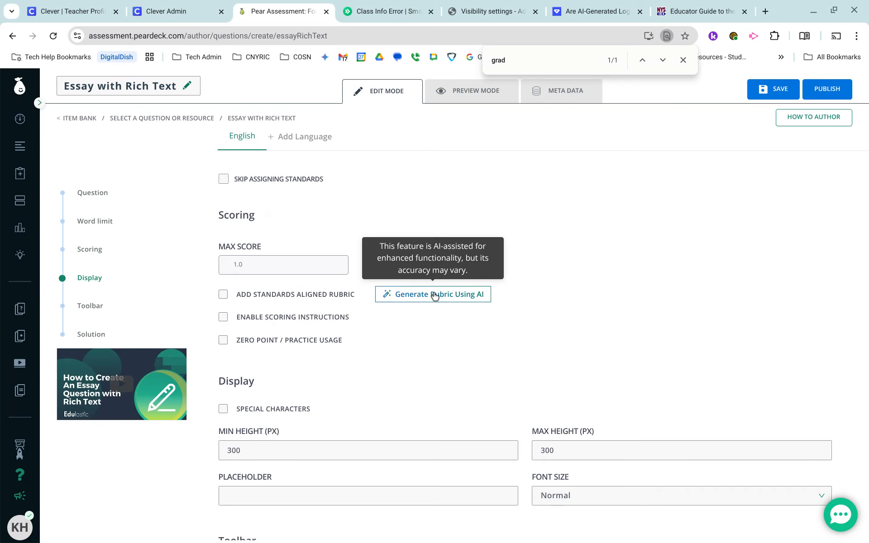
# Step: Enable a standards aligned rubric for the essay question and open a new blank rubric
pyautogui.click(312, 297)
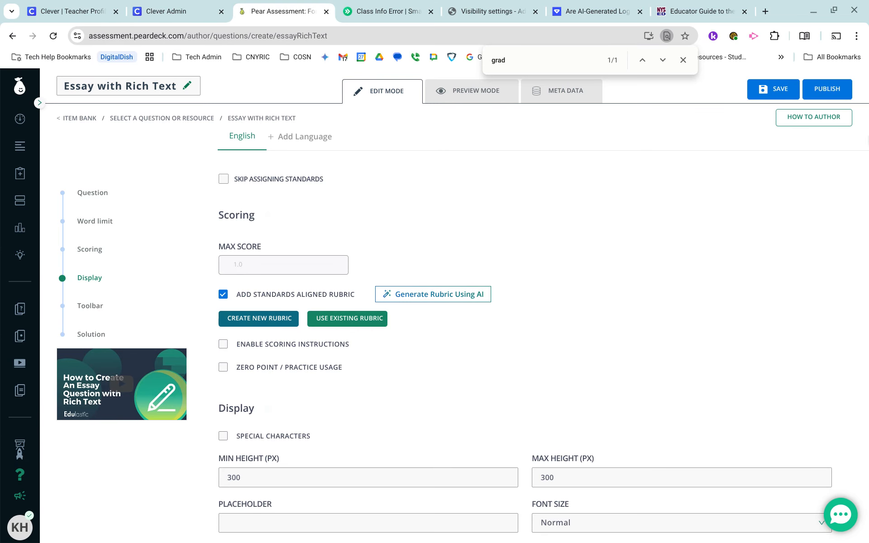
pyautogui.click(702, 11)
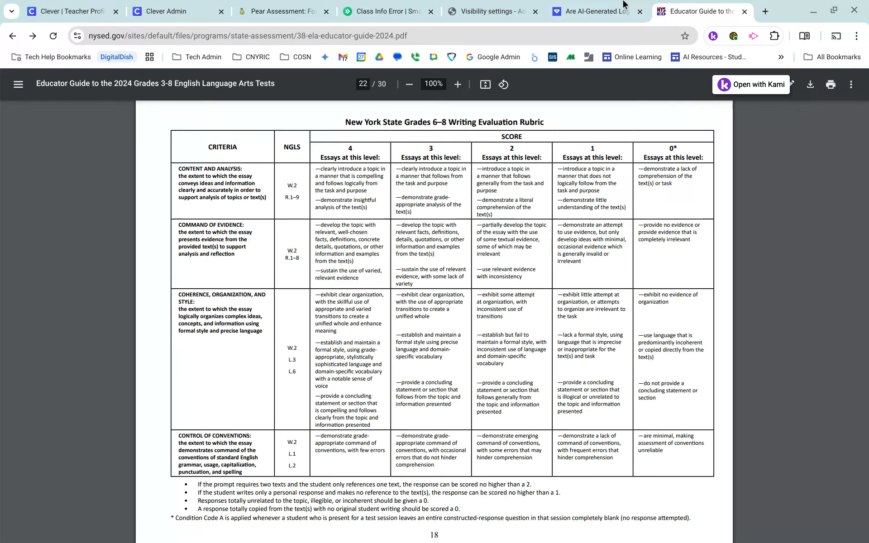
pyautogui.moveTo(263, 16)
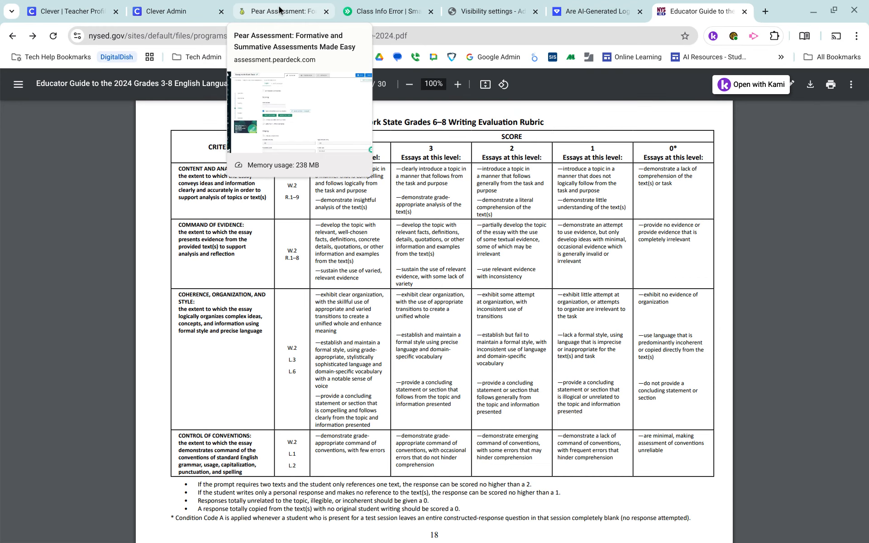
pyautogui.click(282, 13)
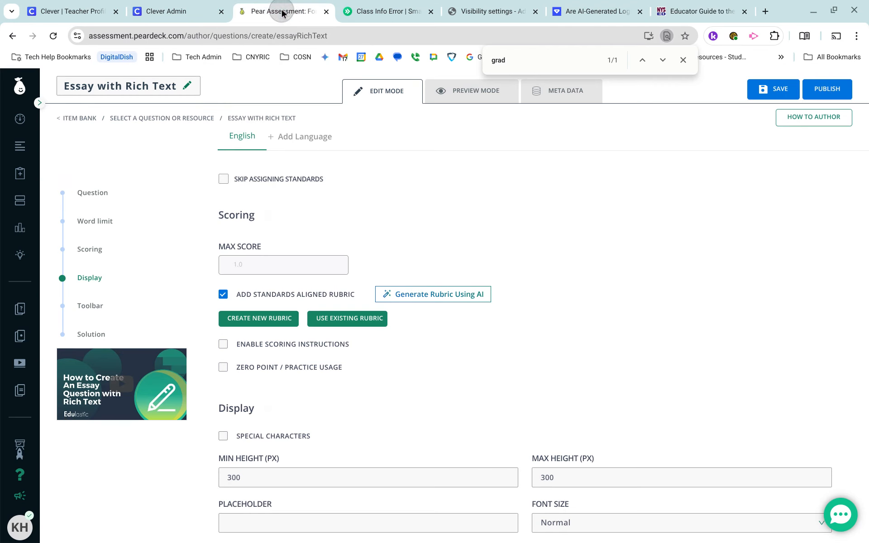
pyautogui.click(270, 322)
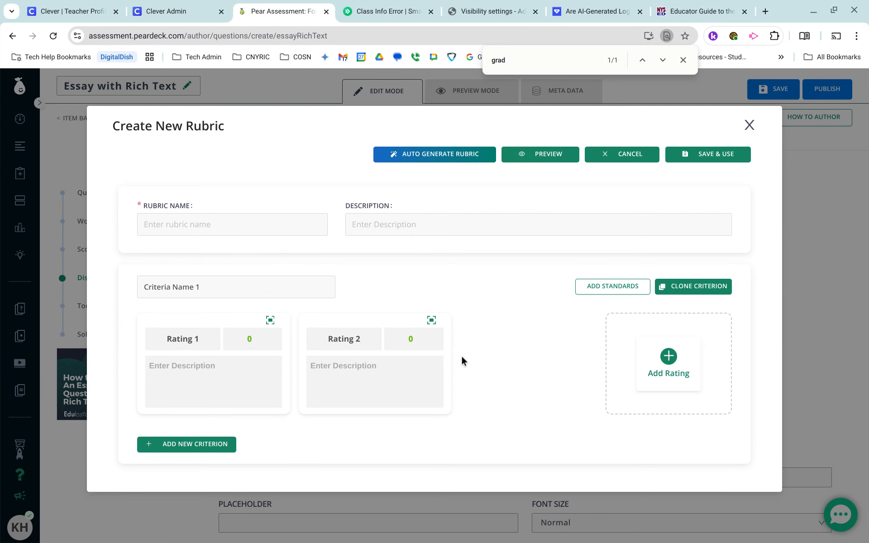
pyautogui.click(211, 225)
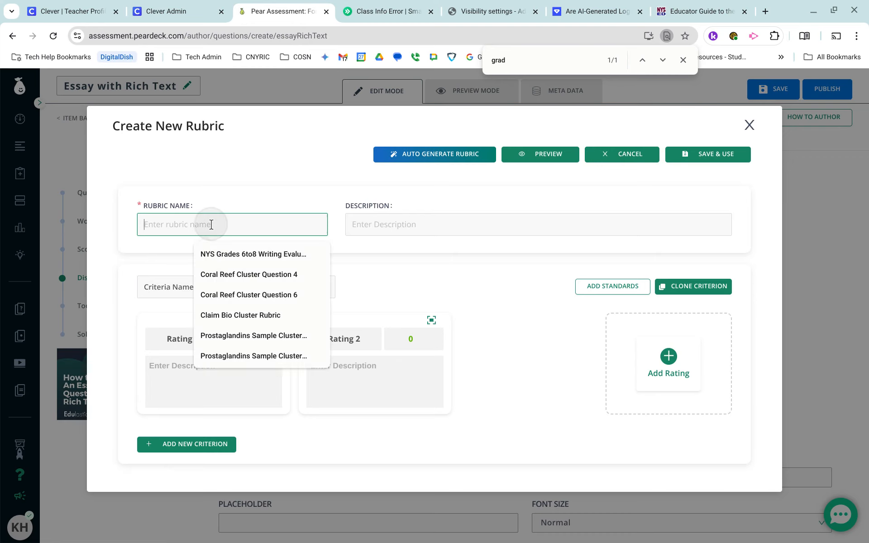
pyautogui.click(443, 232)
pyautogui.click(226, 288)
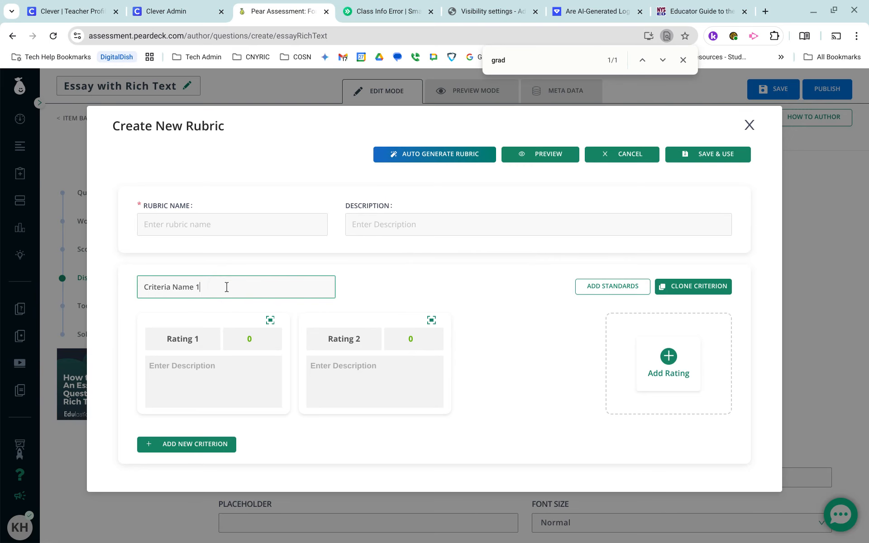
# Step: Arrange the rubric editor side by side with the Educator Guide PDF showing the Grades 6–8 writing rubric
pyautogui.moveTo(302, 13); pyautogui.dragTo(0, 158)
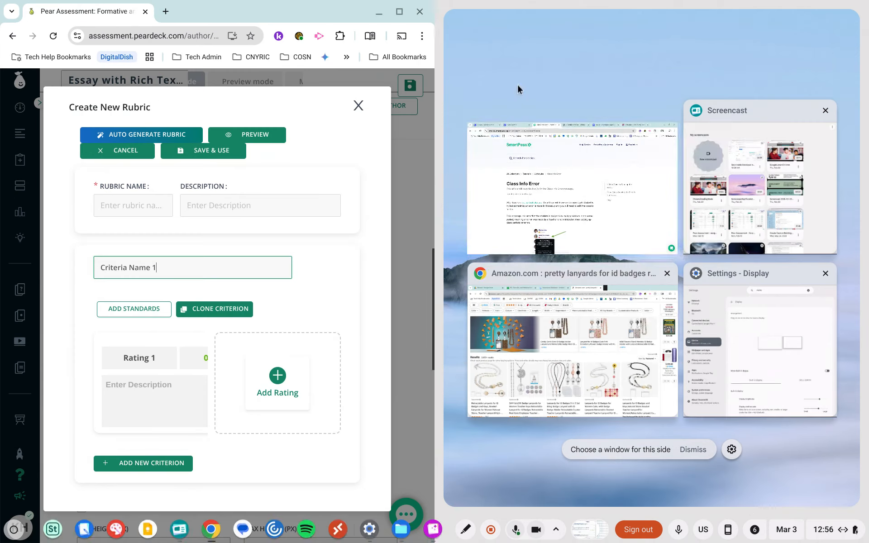
pyautogui.click(556, 186)
pyautogui.click(729, 13)
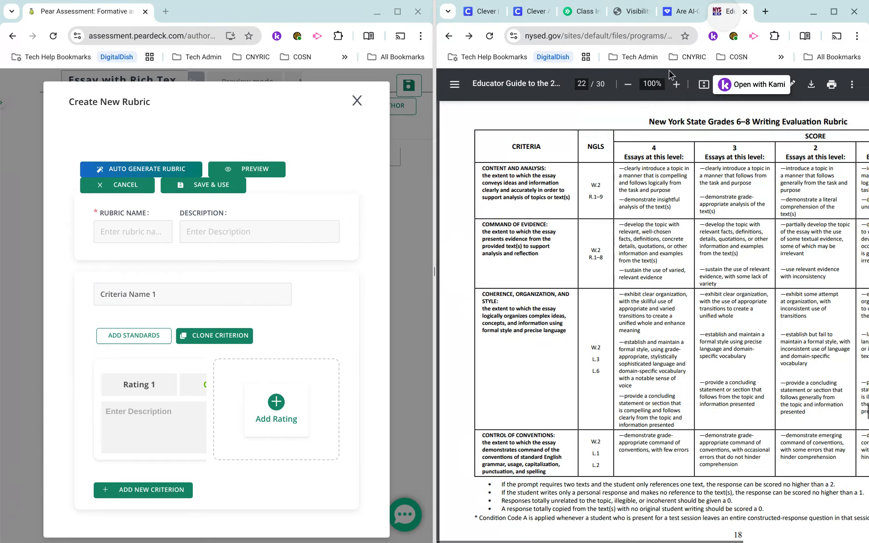
# Step: Name the rubric's first criterion "Content and Analysis"
pyautogui.doubleClick(128, 294)
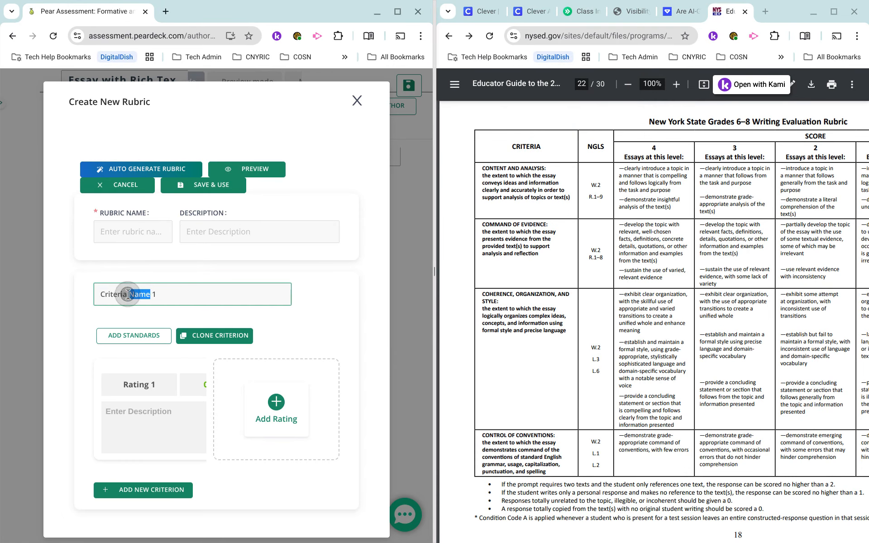
pyautogui.click(128, 294)
pyautogui.write('Cn')
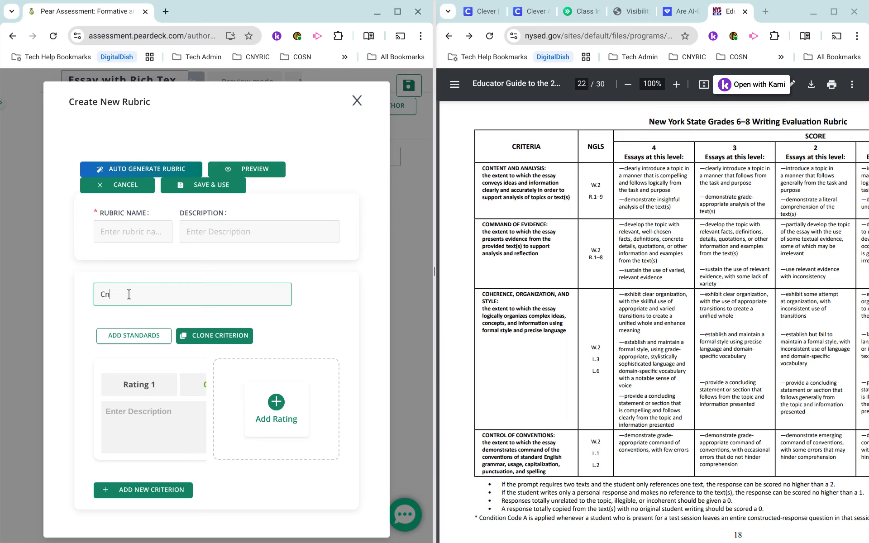
pyautogui.press('BackSpace')
pyautogui.write('ontent and Analysis')
# Step: Copy the score 4 Content and Analysis description from the Educator Guide PDF into the Rating 1 description
pyautogui.scroll(-1, 278, 380)
pyautogui.click(149, 400)
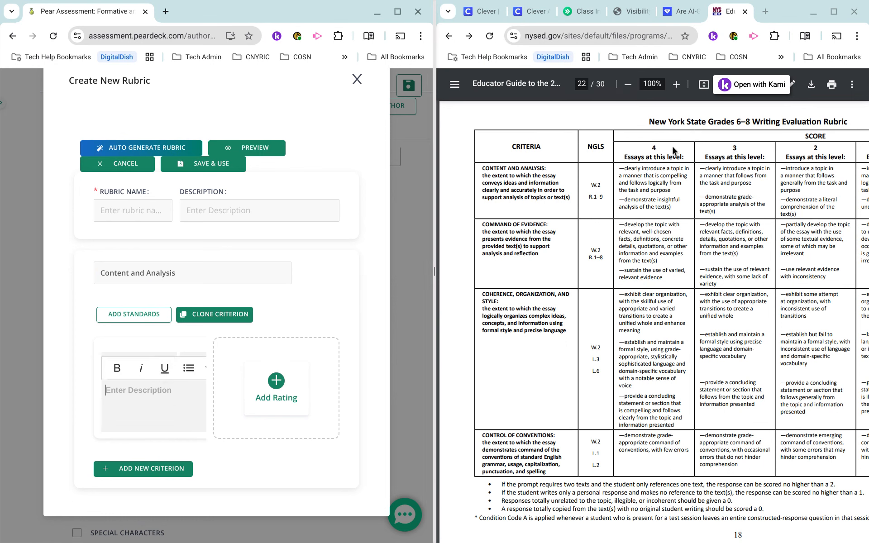
pyautogui.click(679, 207)
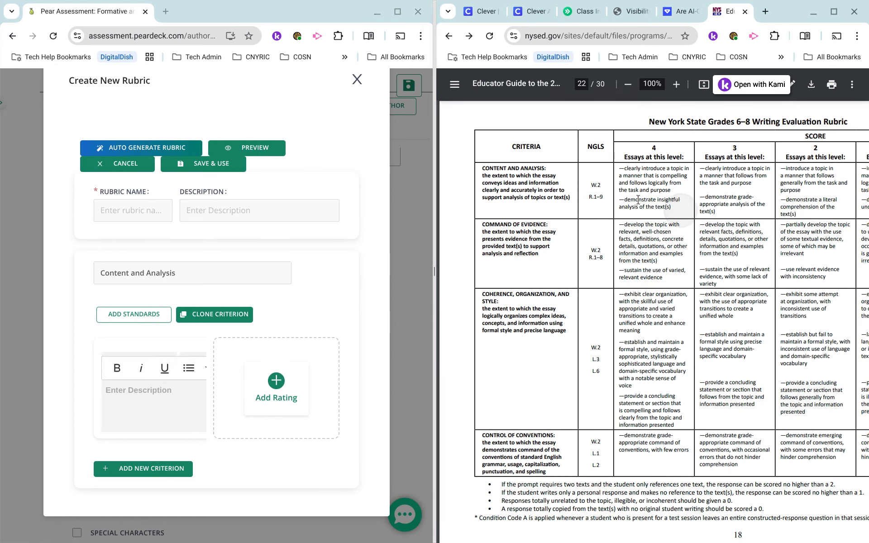
pyautogui.moveTo(671, 208); pyautogui.dragTo(621, 167)
pyautogui.hotkey('ctrl', 'c')
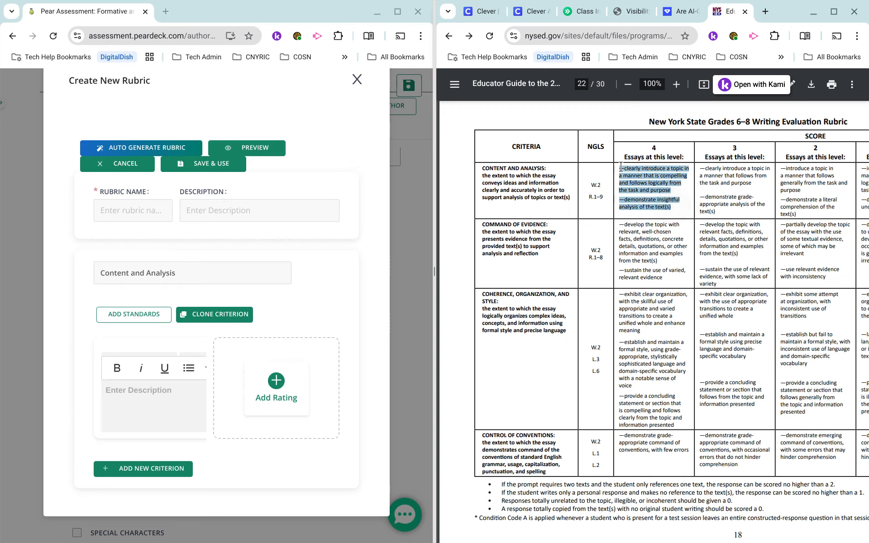
pyautogui.click(155, 410)
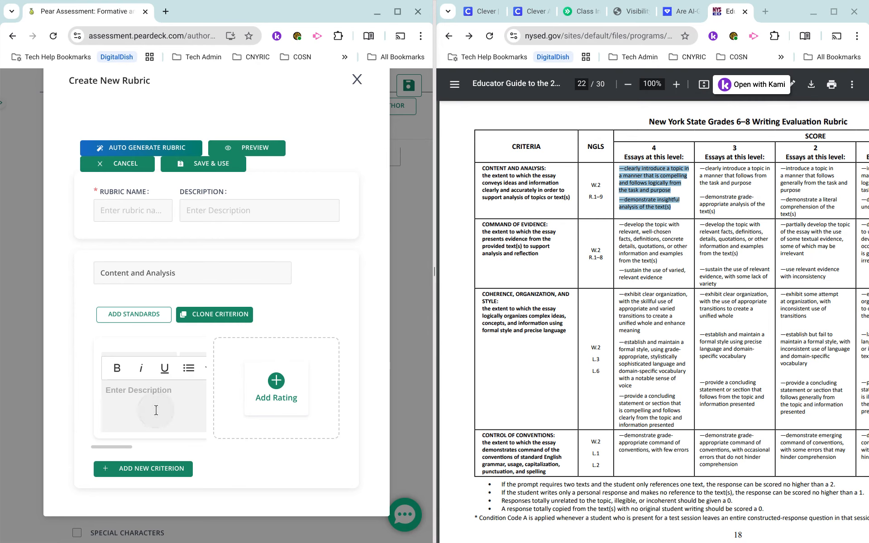
pyautogui.hotkey('ctrl', 'v')
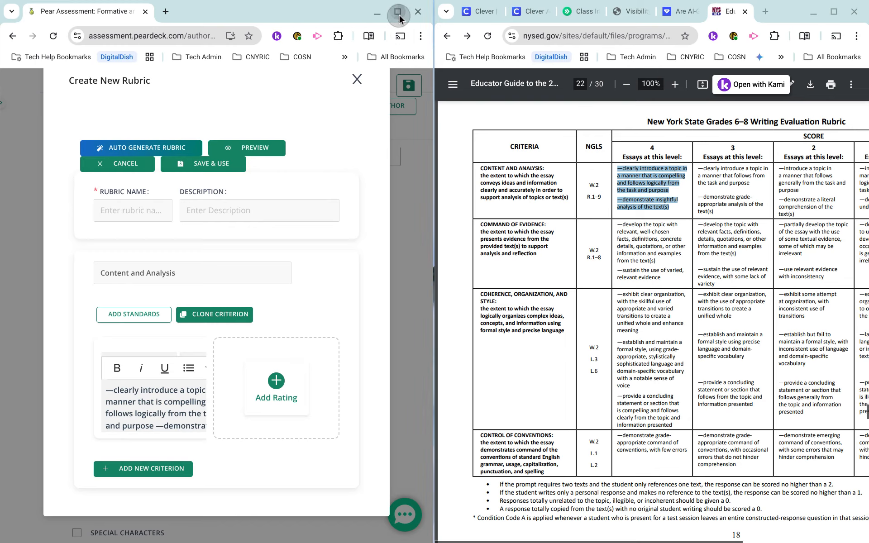
# Step: Maximize the rubric editor's window and set the Rating 1 score to 4
pyautogui.click(399, 15)
pyautogui.click(407, 285)
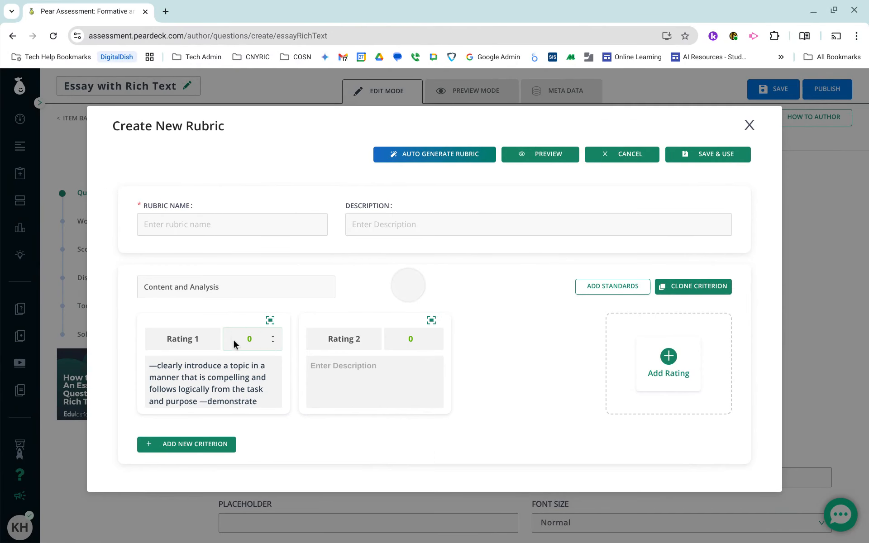
pyautogui.click(253, 340)
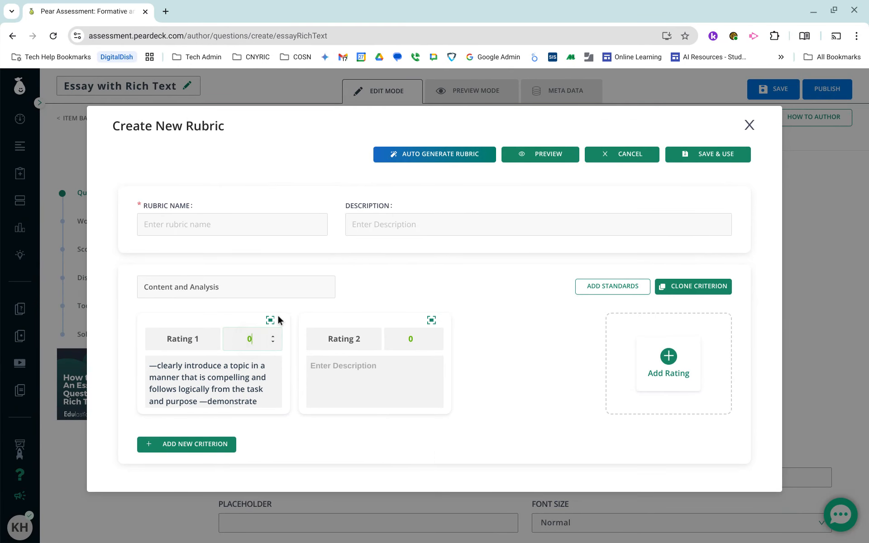
pyautogui.press('BackSpace')
pyautogui.write('4')
pyautogui.click(523, 327)
# Step: Align the Content and Analysis criterion to grade 8 ELA standards 8R1, 8R3, 8R6, 8R7 and 8R8, and save the alignment
pyautogui.click(592, 290)
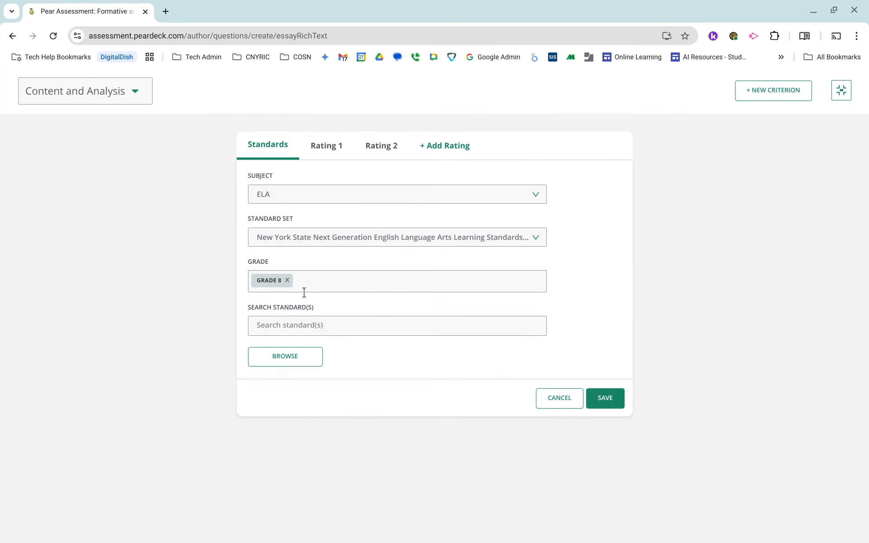
pyautogui.click(312, 325)
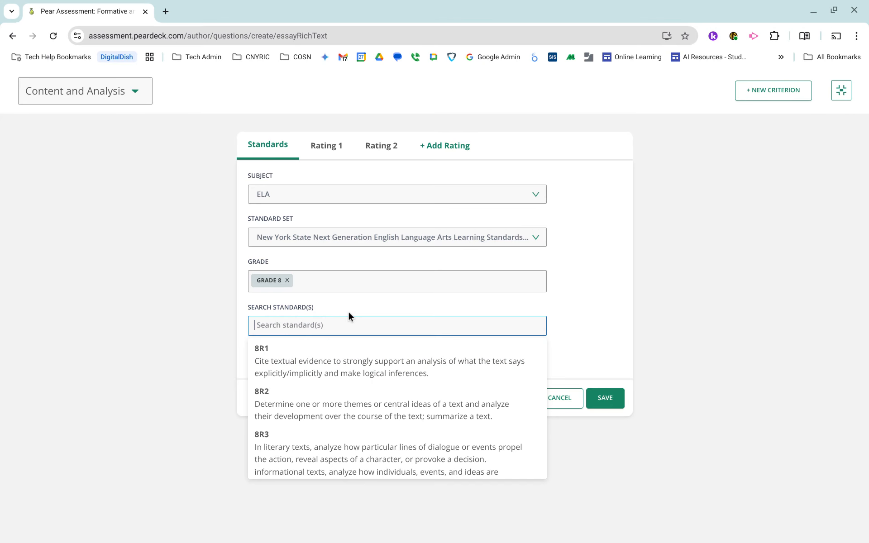
pyautogui.write('w')
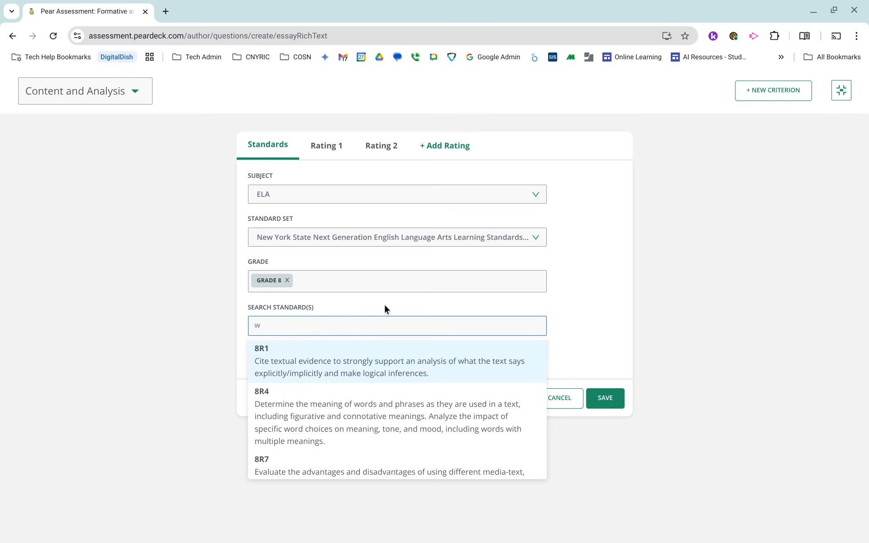
pyautogui.click(387, 358)
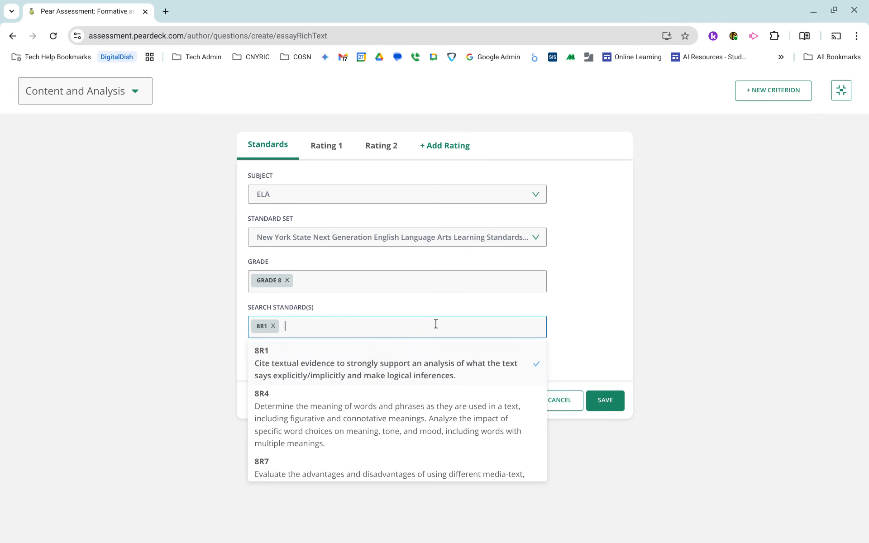
pyautogui.write('r')
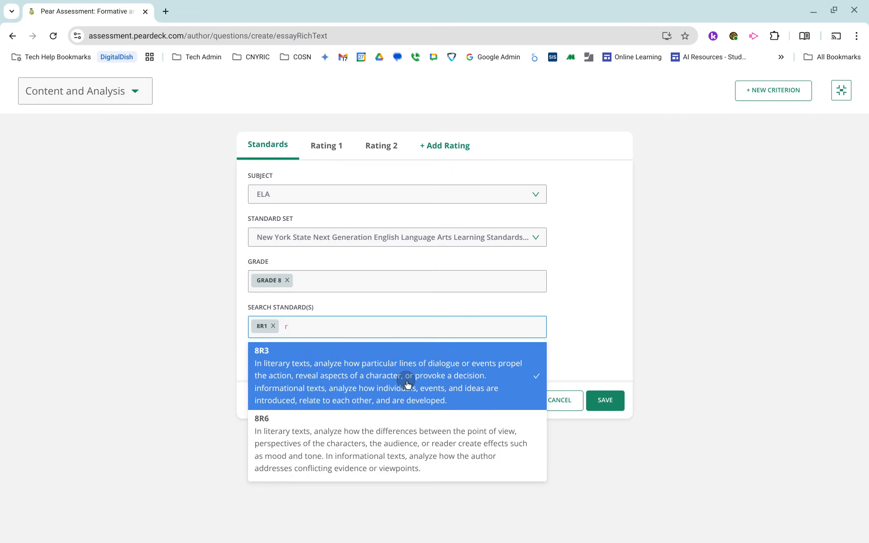
pyautogui.click(403, 365)
pyautogui.click(387, 441)
pyautogui.click(378, 371)
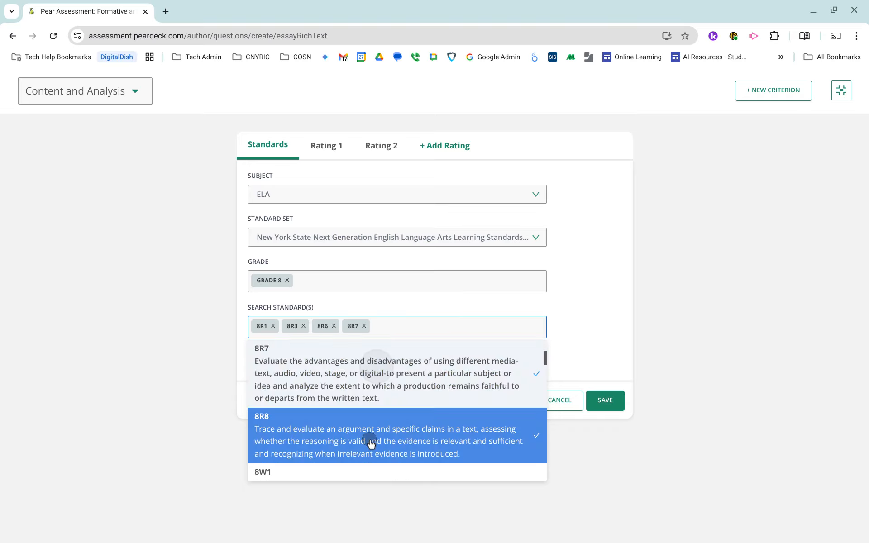
pyautogui.click(368, 442)
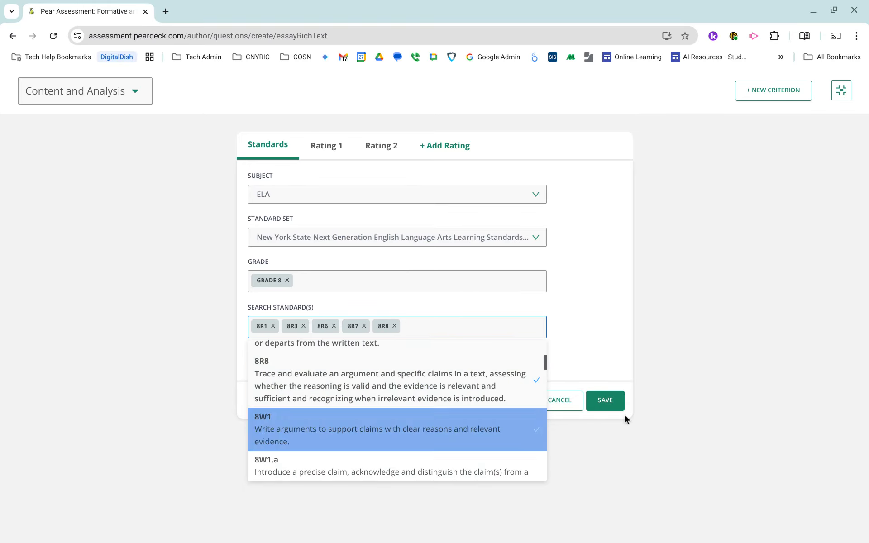
pyautogui.click(605, 401)
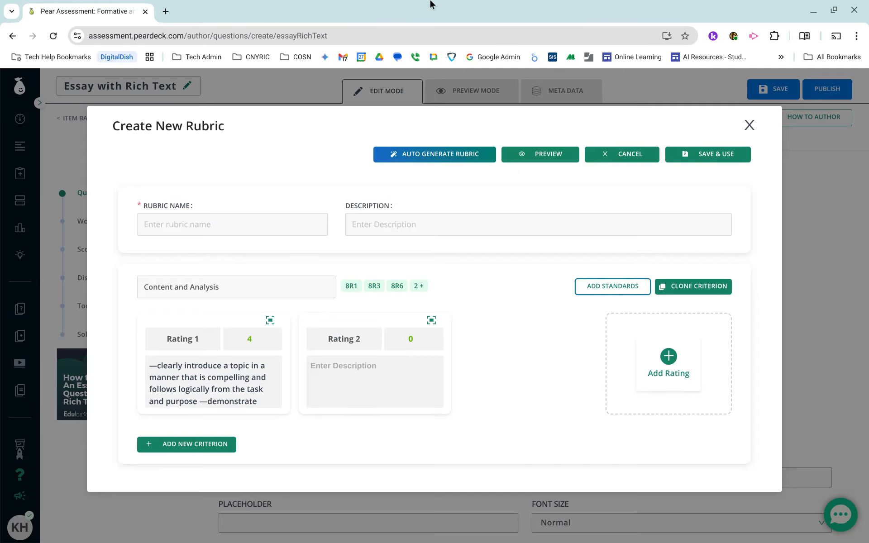
# Step: Check the Educator Guide PDF for the Command of Evidence criterion's standards, then return to the maximized rubric editor
pyautogui.press('F5')
pyautogui.click(411, 185)
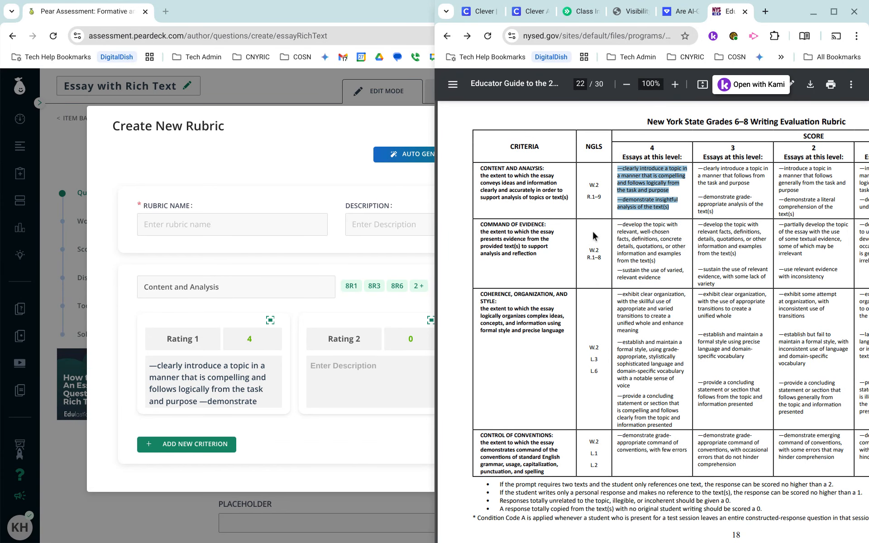
pyautogui.moveTo(602, 262); pyautogui.dragTo(588, 248)
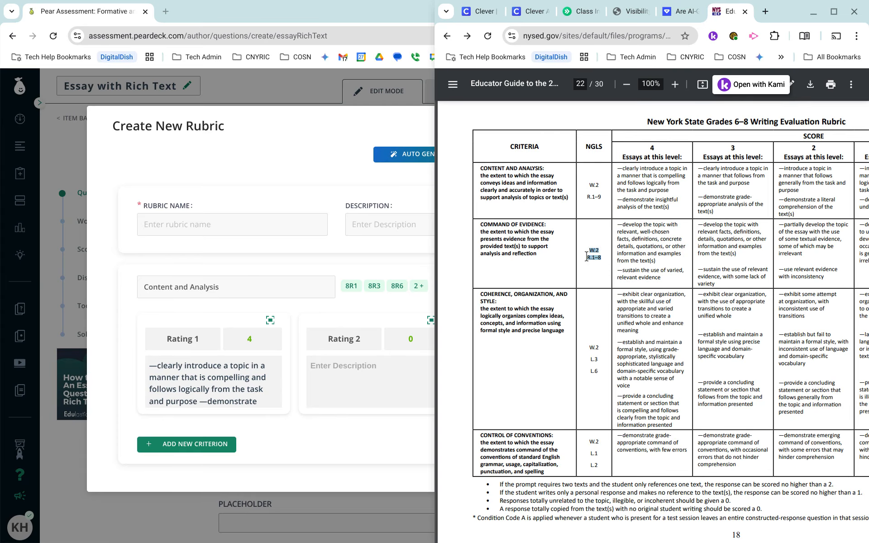
pyautogui.doubleClick(264, 13)
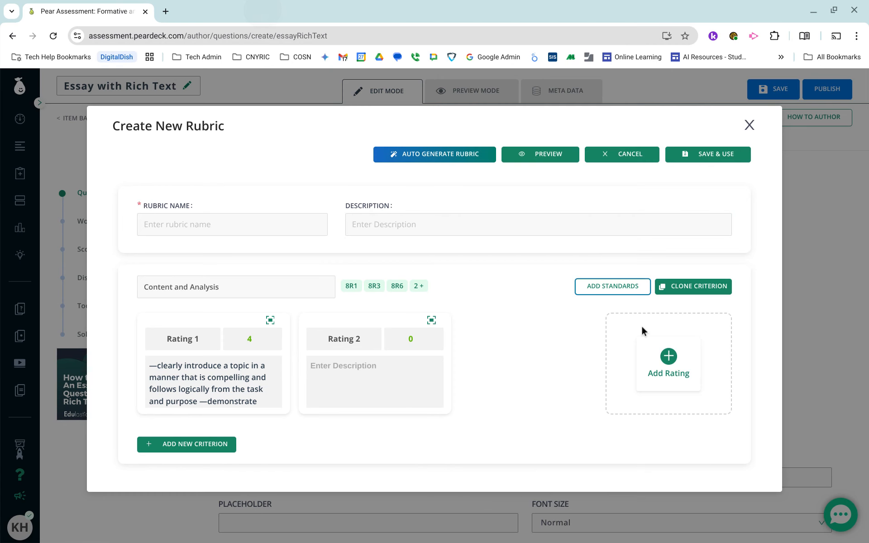
# Step: Clone the Content and Analysis criterion, then cancel the new rubric and discard its changes
pyautogui.click(384, 372)
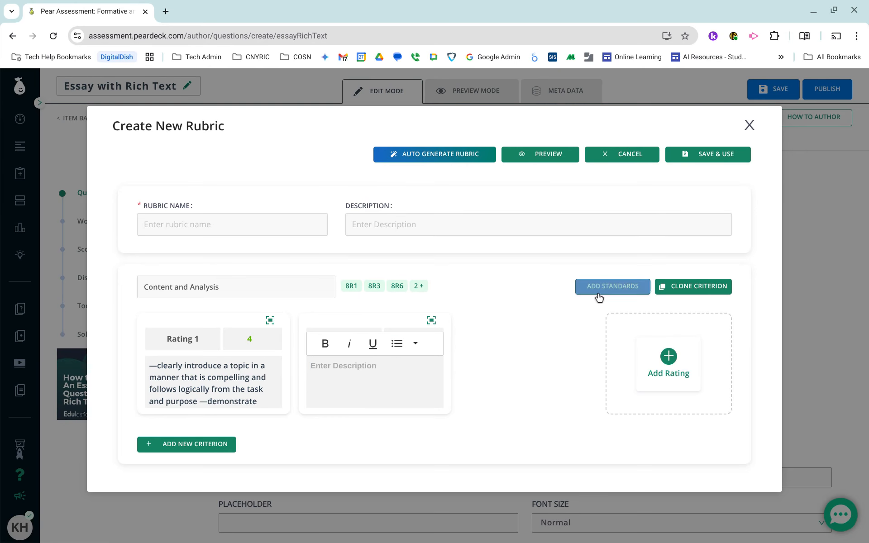
pyautogui.click(694, 288)
pyautogui.tripleClick(225, 419)
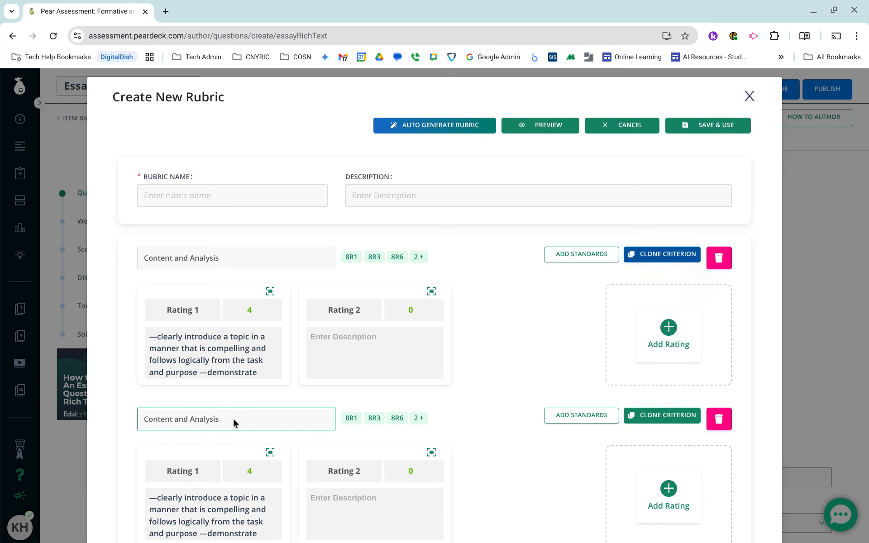
pyautogui.moveTo(172, 509); pyautogui.dragTo(229, 534)
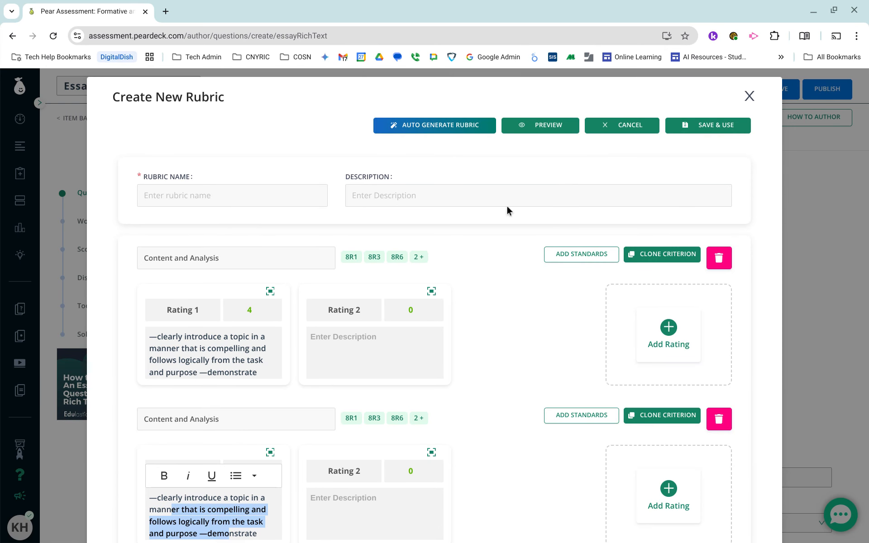
pyautogui.click(622, 123)
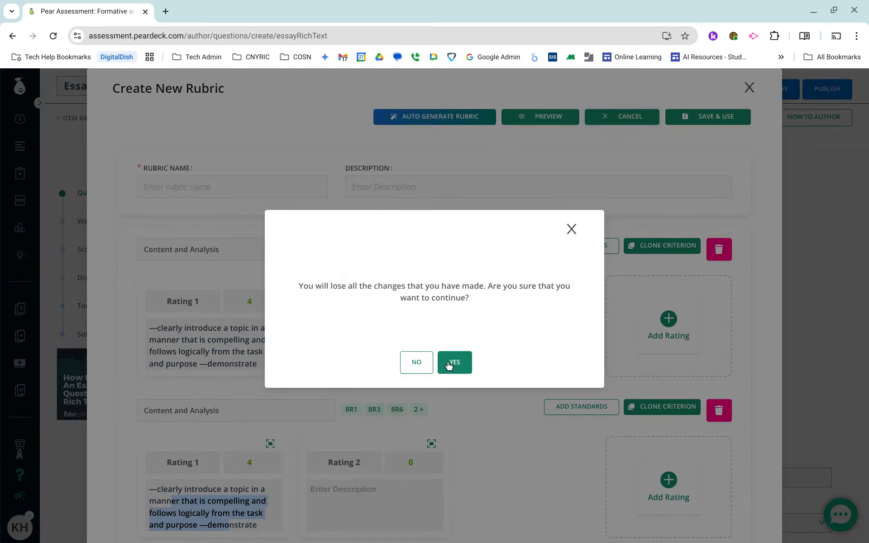
pyautogui.click(454, 362)
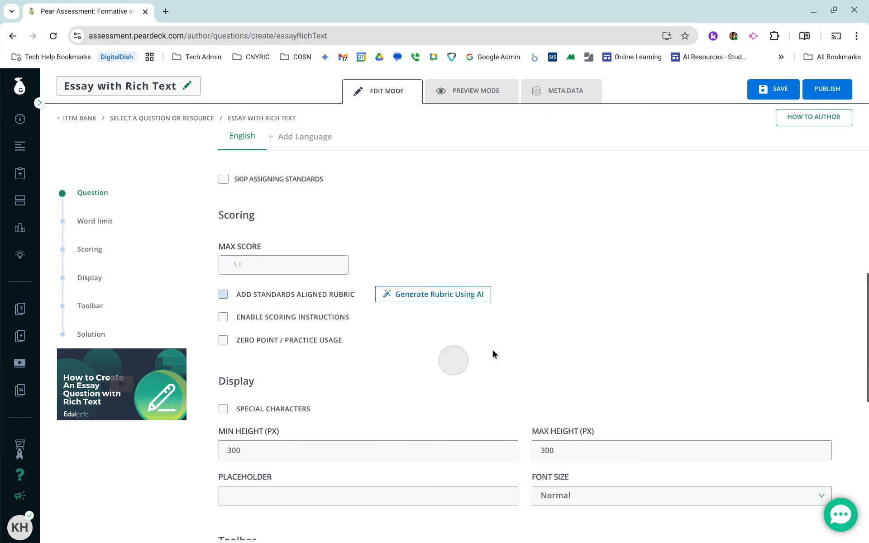
# Step: Enable the standards-aligned rubric, search existing rubrics for "nys" and clone the NYS Grade 8 Writing Evaluation Rubric
pyautogui.click(315, 294)
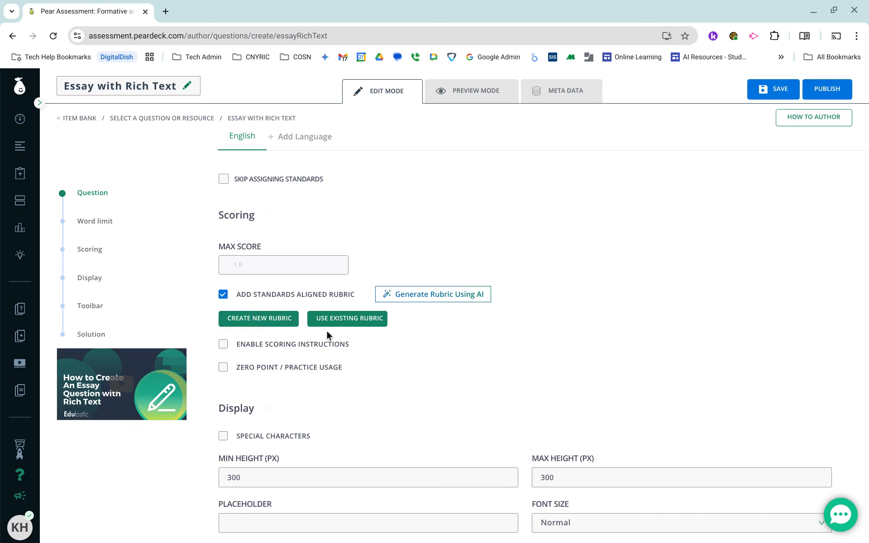
pyautogui.click(349, 320)
pyautogui.click(318, 216)
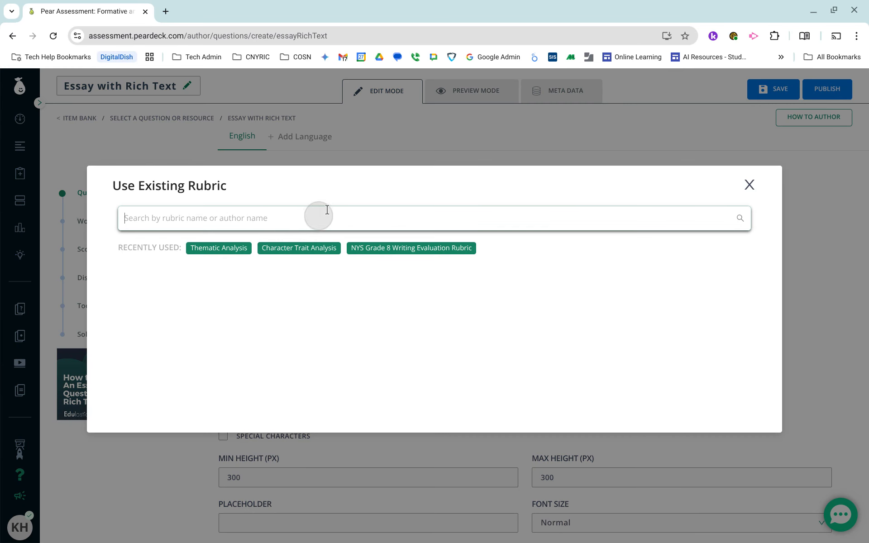
pyautogui.write('nys')
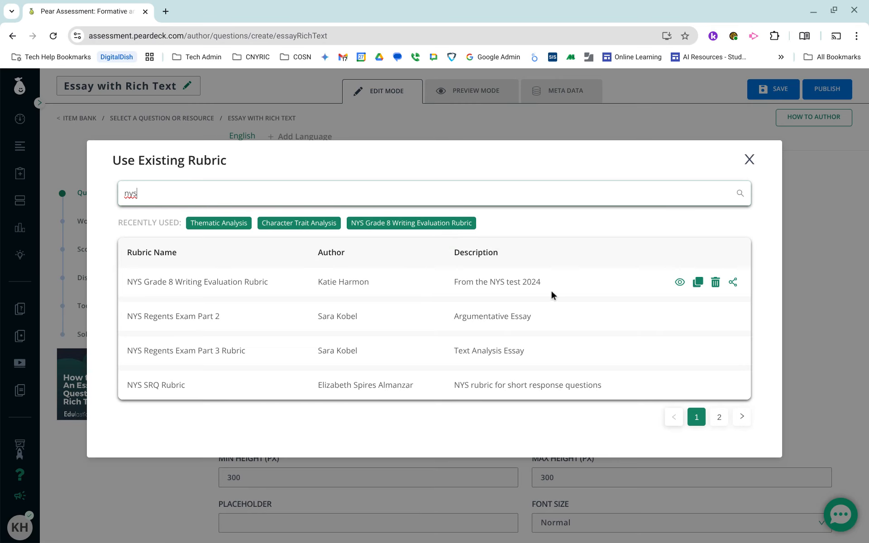
pyautogui.click(698, 283)
pyautogui.hscroll(5, 561, 288)
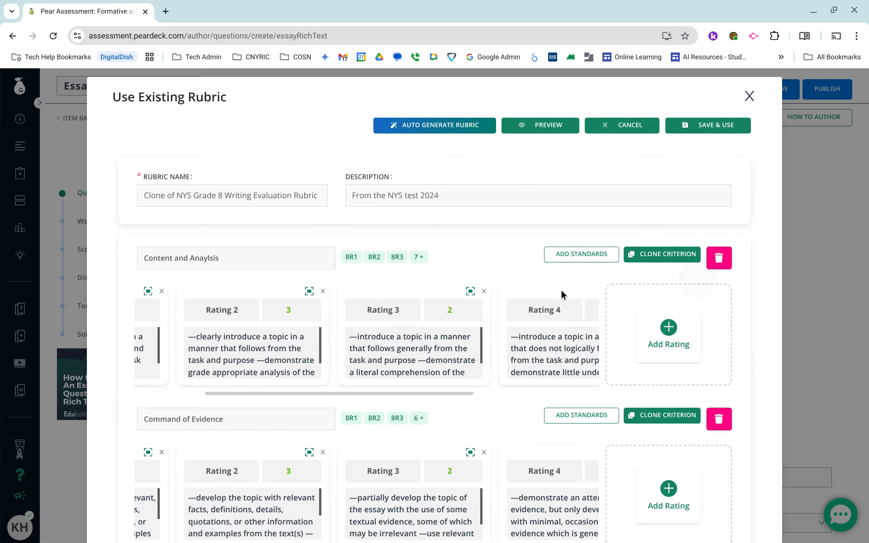
# Step: Review the standards assigned to the cloned rubric's first criterion and close the rubric without saving
pyautogui.click(583, 255)
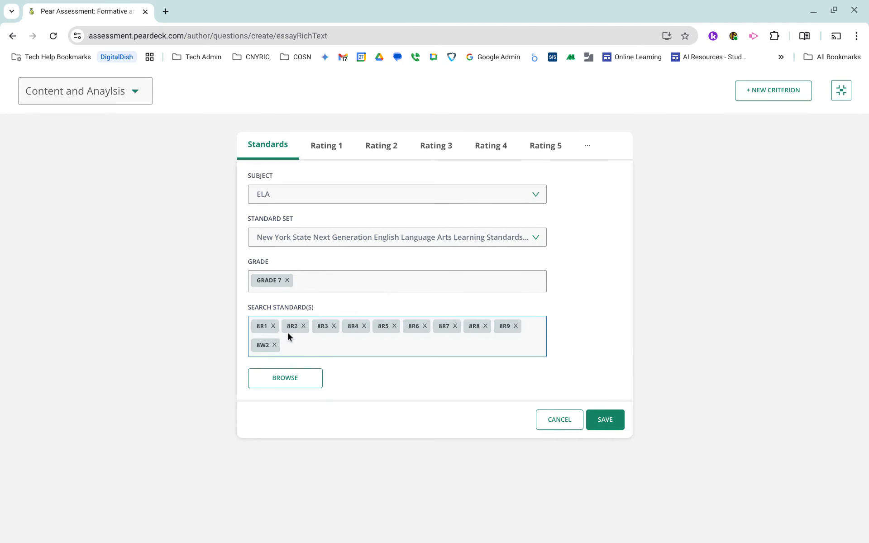
pyautogui.click(567, 428)
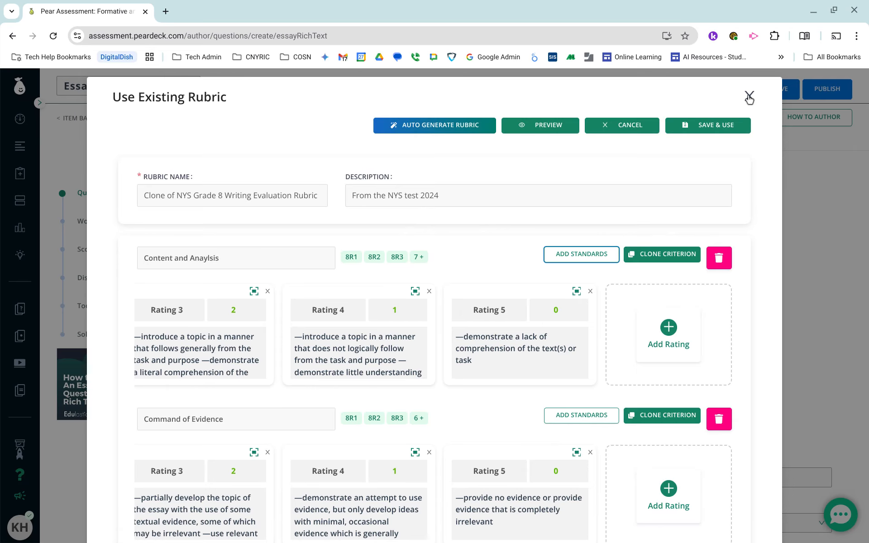
pyautogui.click(749, 97)
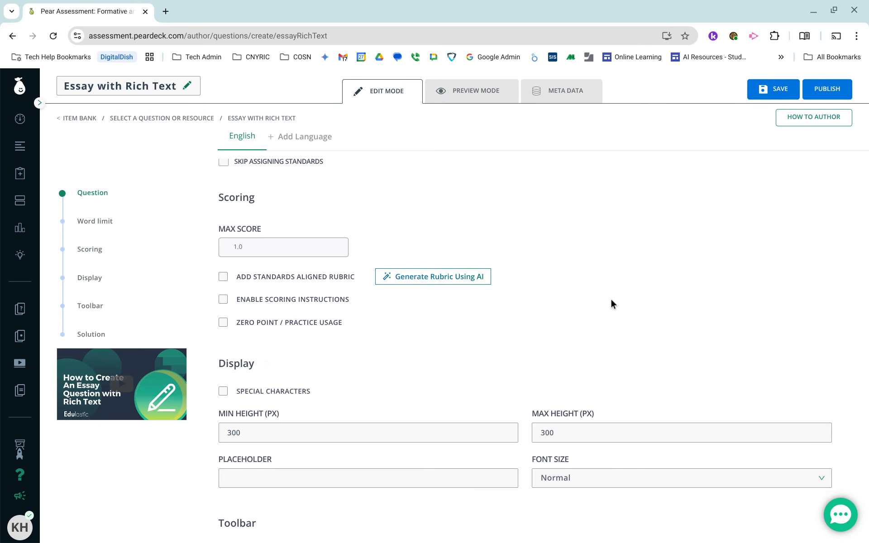
# Step: Re-enable the standards-aligned rubric, find the NYS Grade 8 Writing Evaluation Rubric by searching "nys", and save a clone of it for the question
pyautogui.click(267, 278)
pyautogui.click(341, 302)
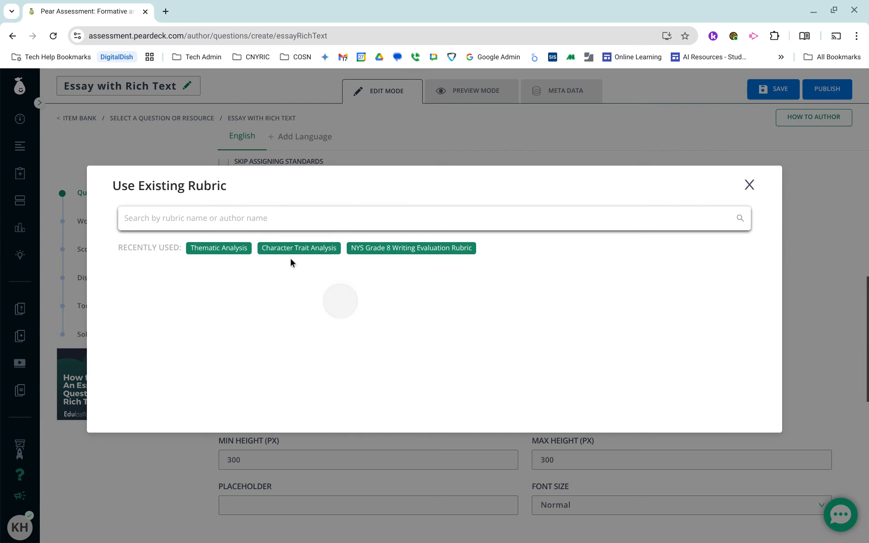
pyautogui.click(298, 217)
pyautogui.write('nys')
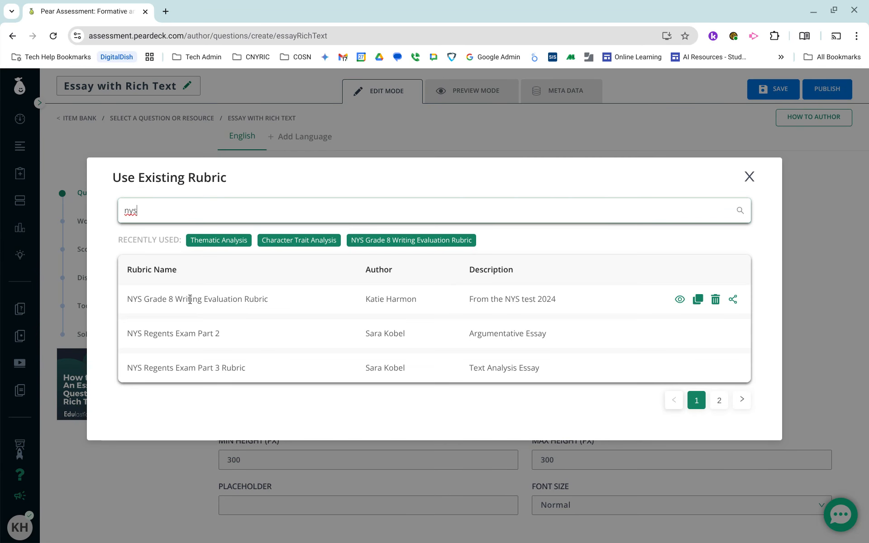
pyautogui.click(615, 302)
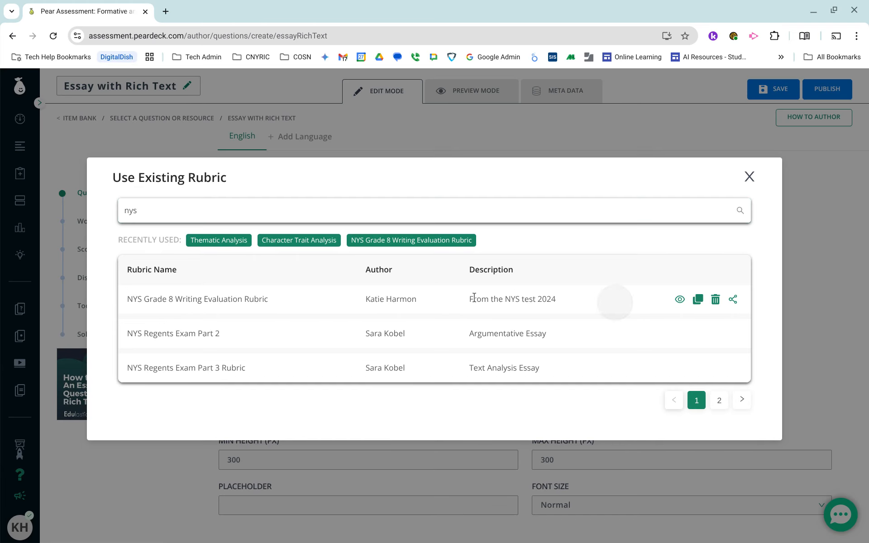
pyautogui.click(244, 299)
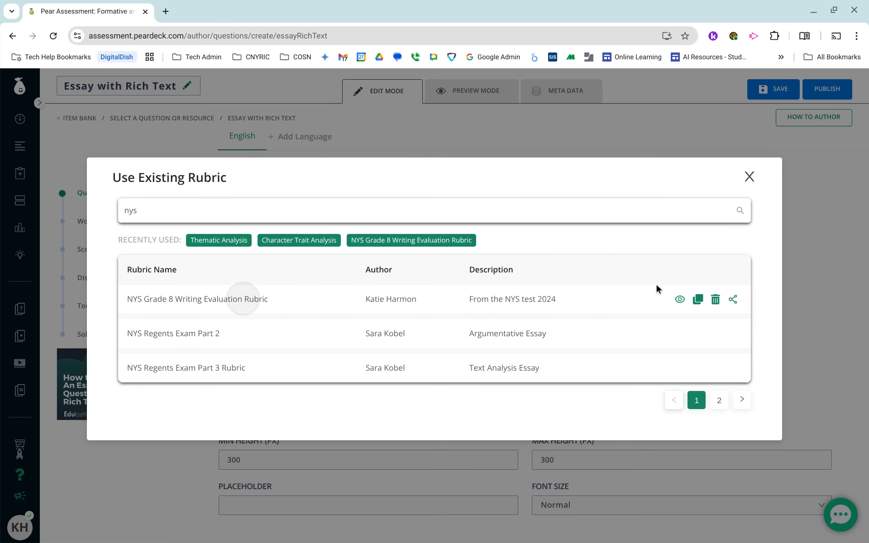
pyautogui.click(699, 300)
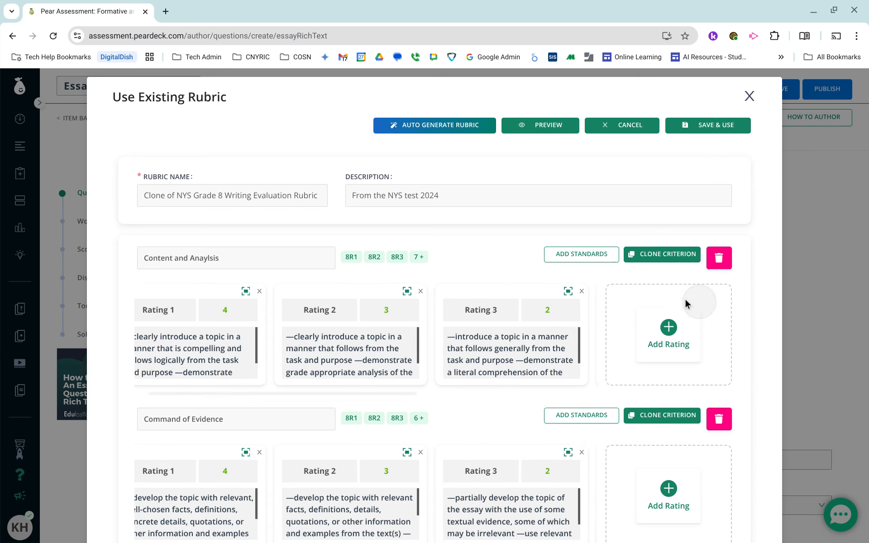
pyautogui.click(723, 128)
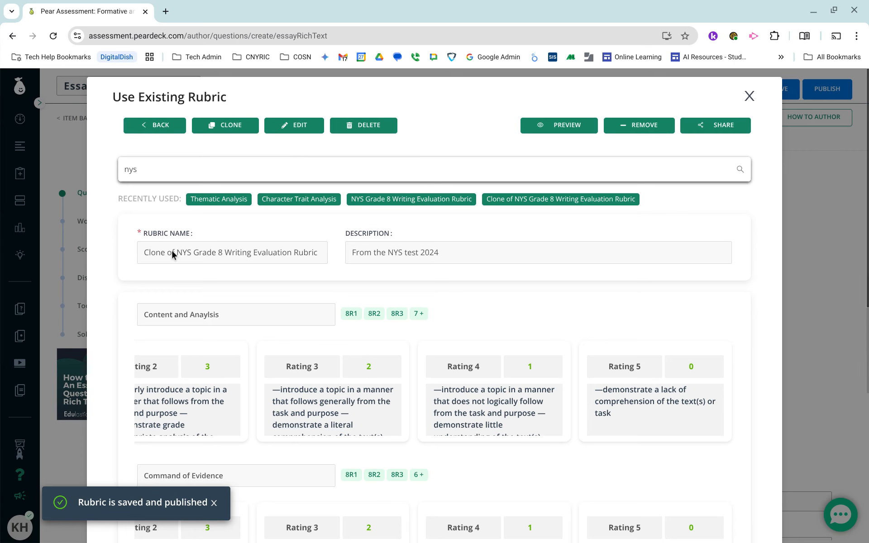
# Step: Rename the cloned rubric "NYS Grade 8 Writing Evaluation Rubric" and save it for use
pyautogui.moveTo(172, 250); pyautogui.dragTo(159, 254)
pyautogui.click(299, 126)
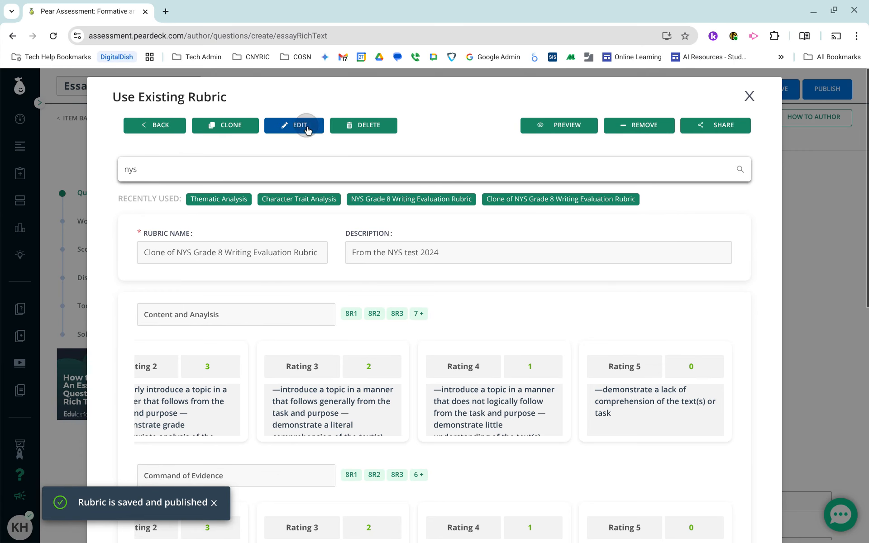
pyautogui.moveTo(177, 197); pyautogui.dragTo(142, 198)
pyautogui.press('BackSpace')
pyautogui.click(345, 140)
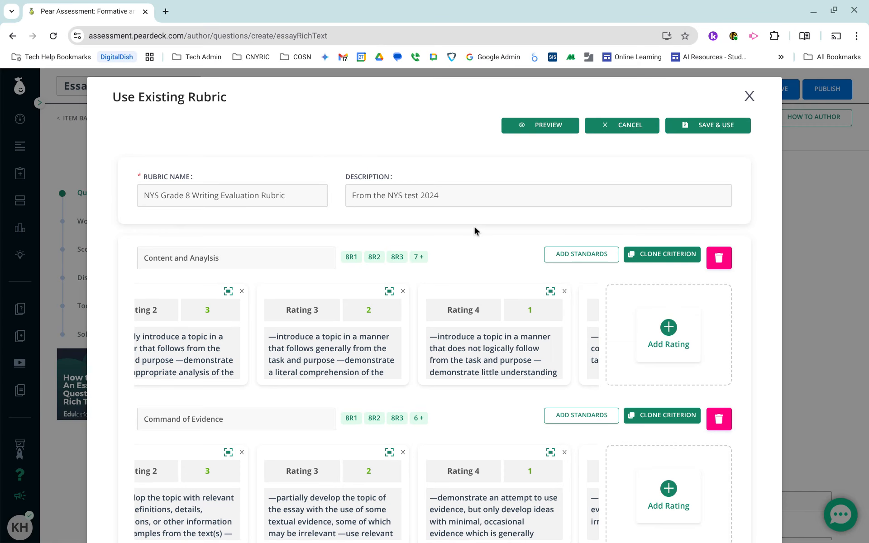
pyautogui.click(730, 124)
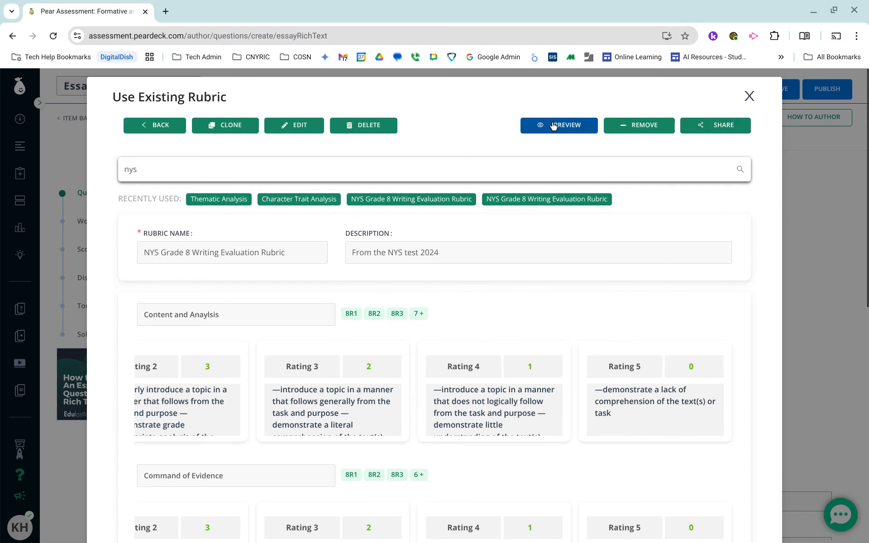
# Step: Close the rubric dialog and examine the max score and attached rubric in the question's Scoring section
pyautogui.click(750, 96)
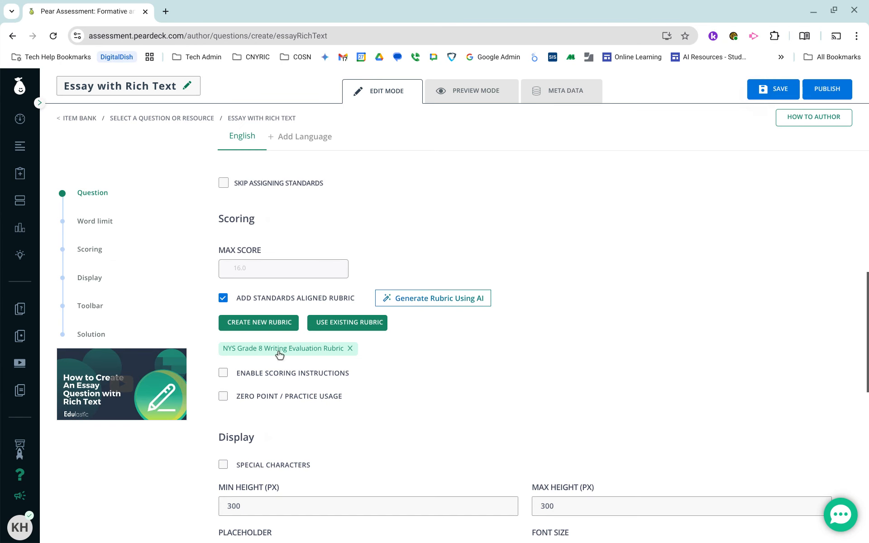
pyautogui.scroll(5, 411, 356)
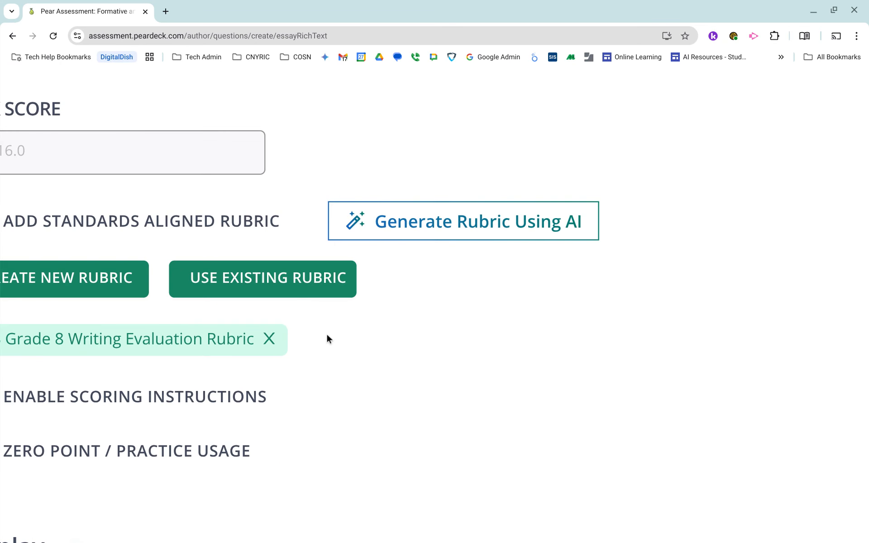
pyautogui.hscroll(-4, 194, 317)
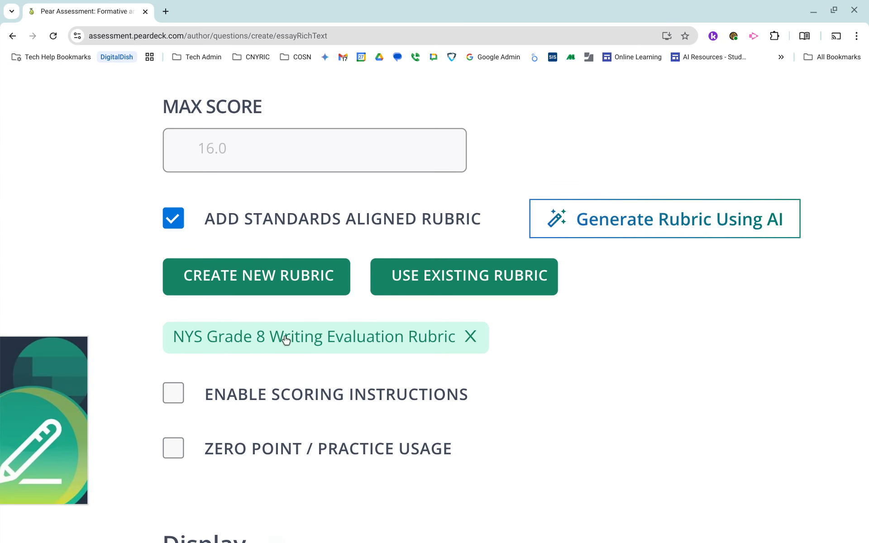
# Step: Save the rich-text essay question with its attached NYS Grade 8 Writing Evaluation Rubric and publish it
pyautogui.scroll(-5, 316, 337)
pyautogui.scroll(-3, 315, 336)
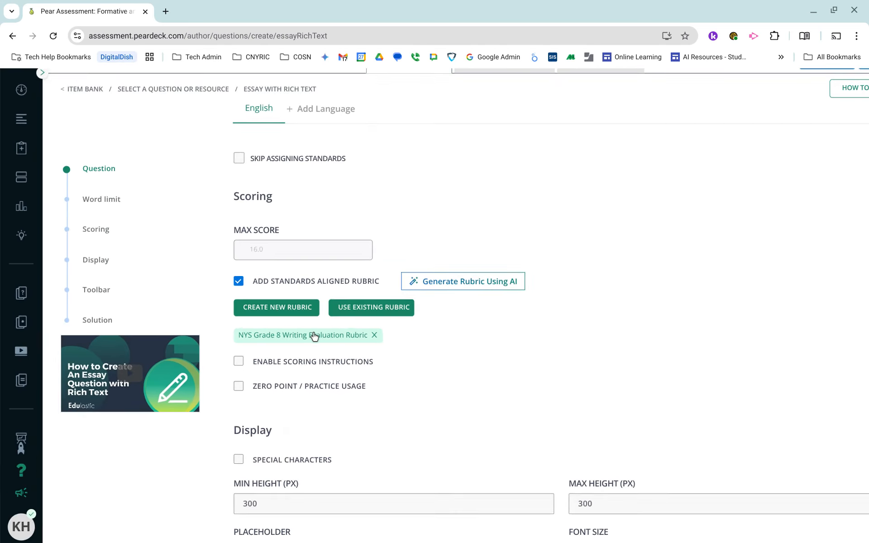
pyautogui.scroll(-2, 315, 336)
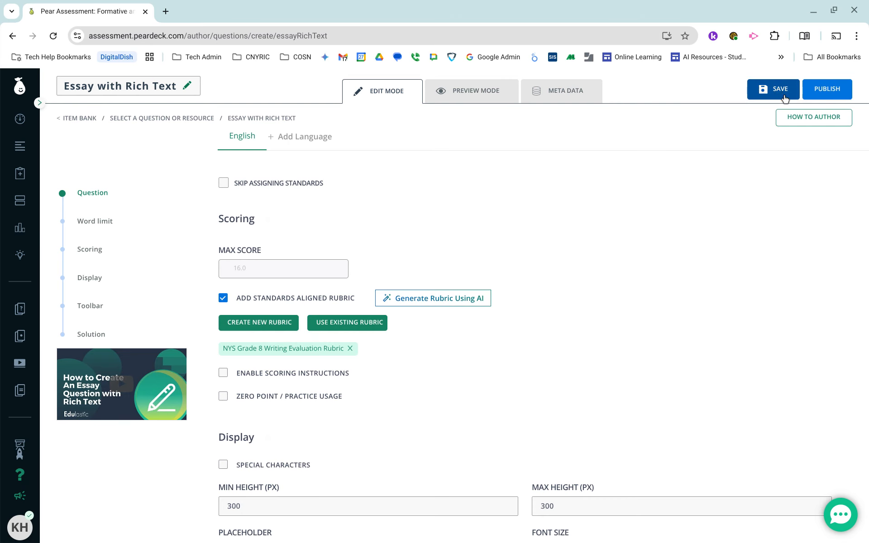
pyautogui.click(770, 93)
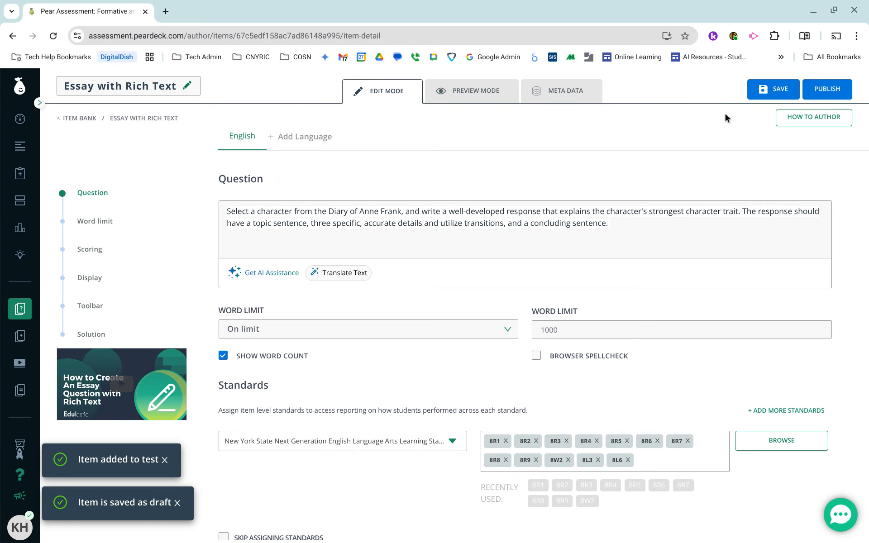
pyautogui.click(810, 90)
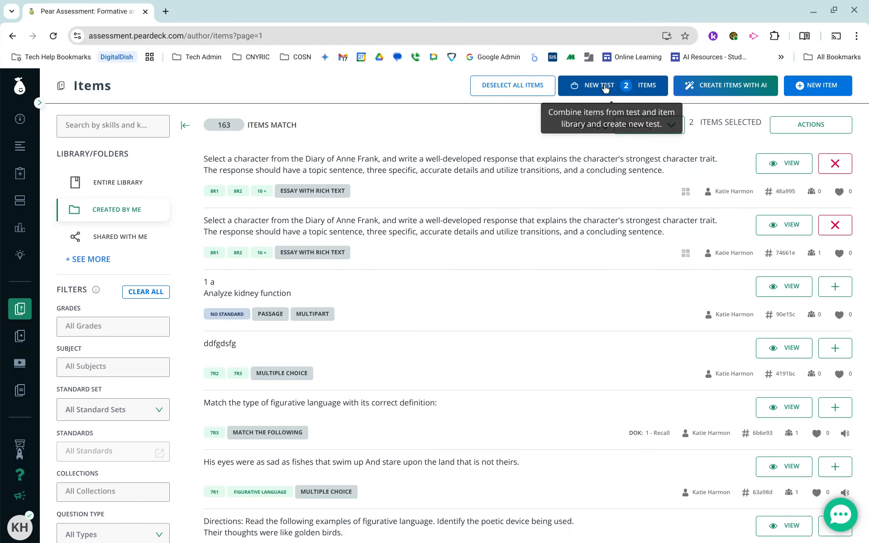
# Step: Create a new test from the two selected Anne Frank essay items and remove the second, duplicate item
pyautogui.click(606, 88)
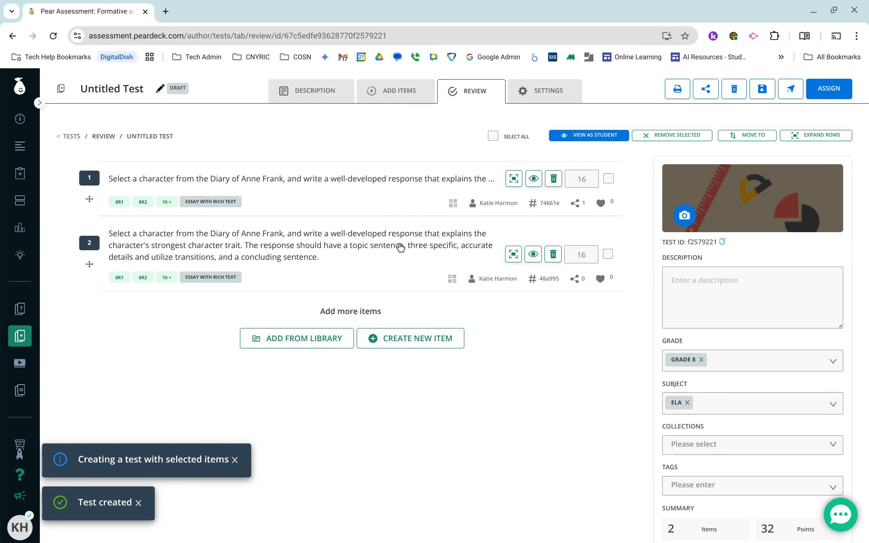
pyautogui.click(553, 254)
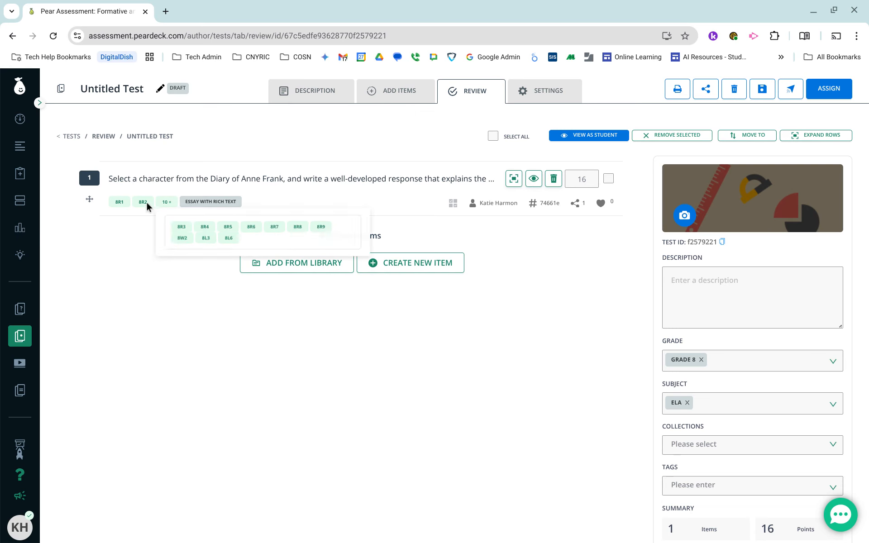
# Step: Review the remaining essay item's additional aligned standards, preview the test as a student, and exit the preview
pyautogui.moveTo(167, 206)
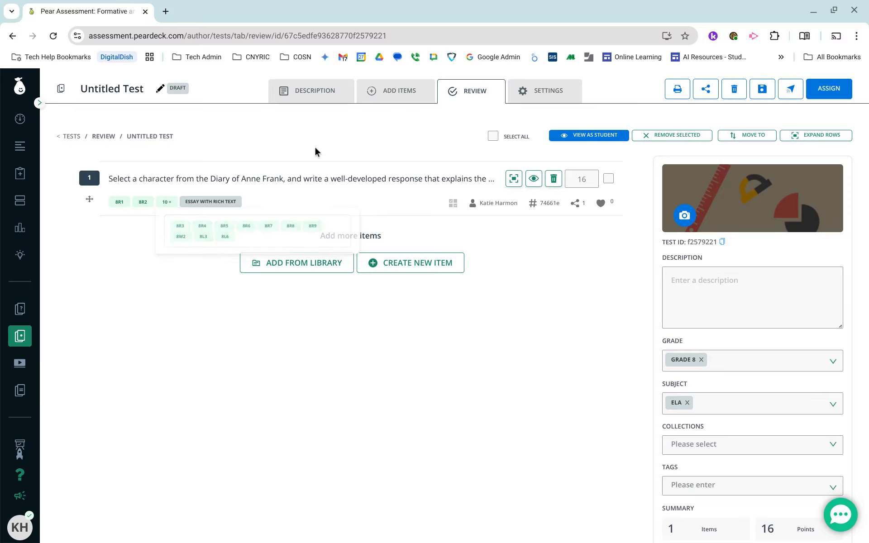
pyautogui.click(598, 135)
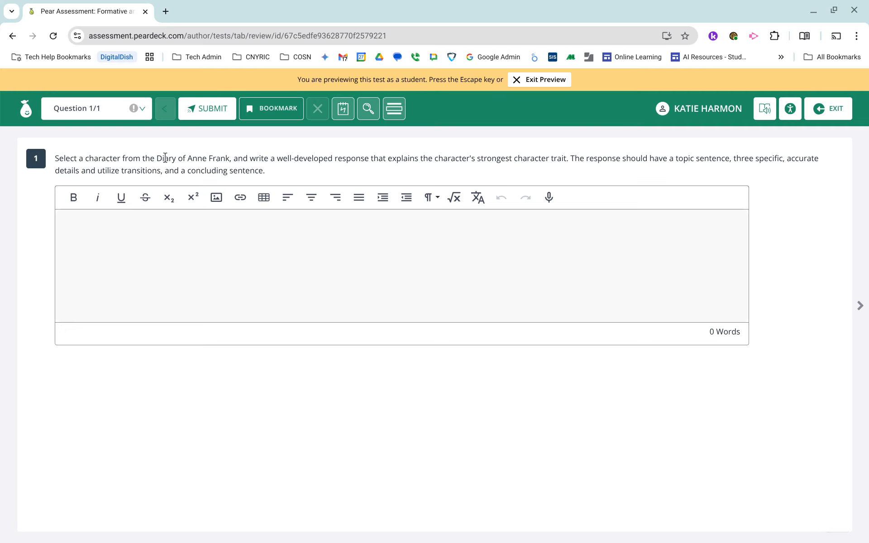
pyautogui.click(828, 110)
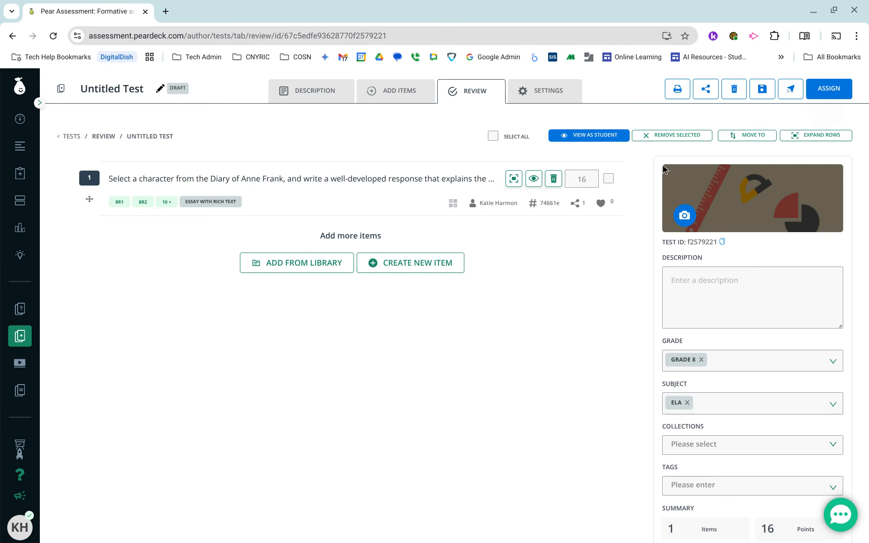
# Step: Examine the test's Test Behavior settings, including score release, evaluation method, mark as done, timed test and maximum attempts
pyautogui.click(541, 91)
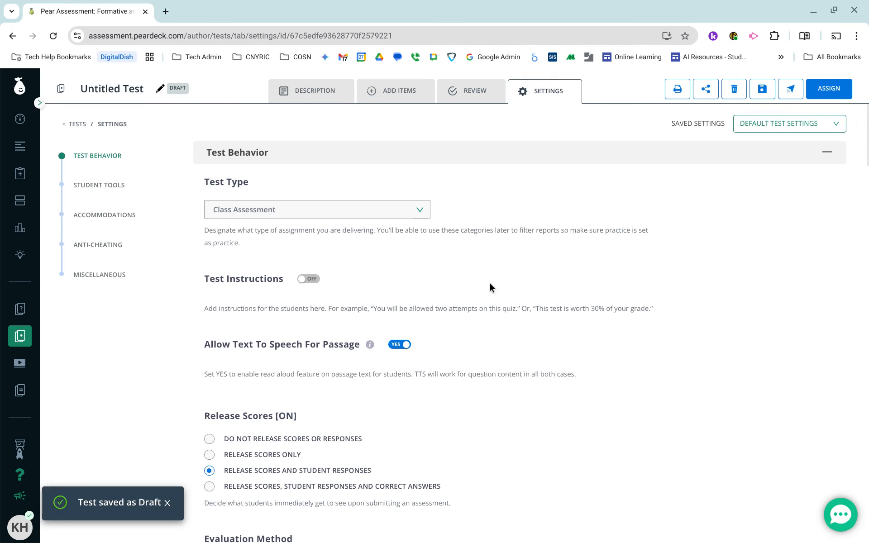
pyautogui.scroll(-2, 489, 285)
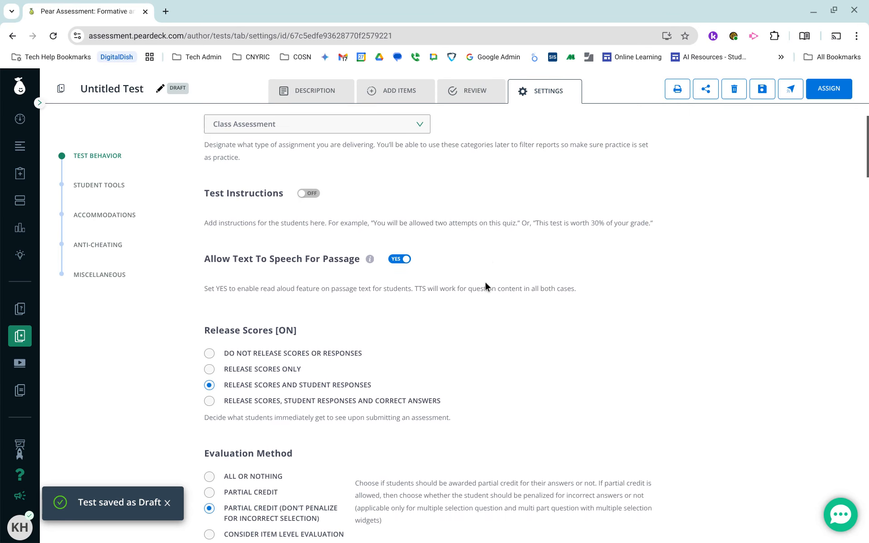
pyautogui.scroll(-5, 475, 276)
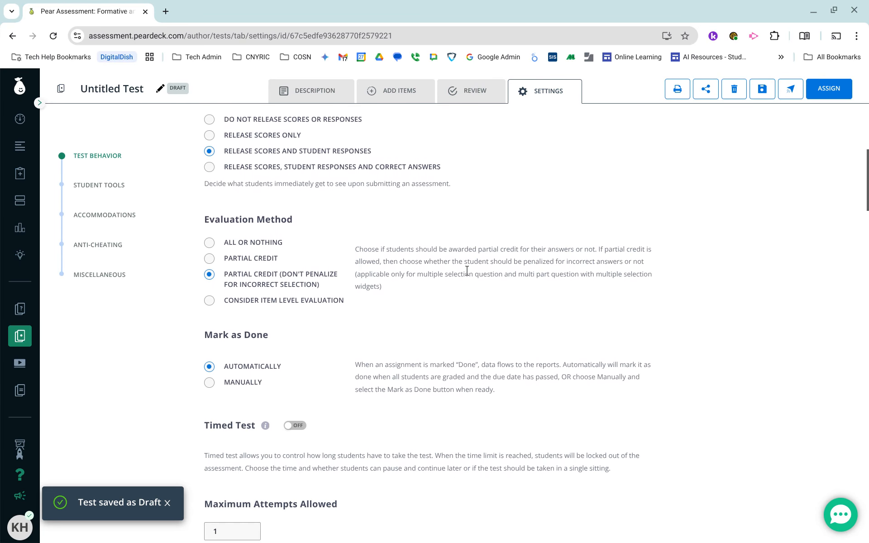
pyautogui.scroll(-2, 467, 271)
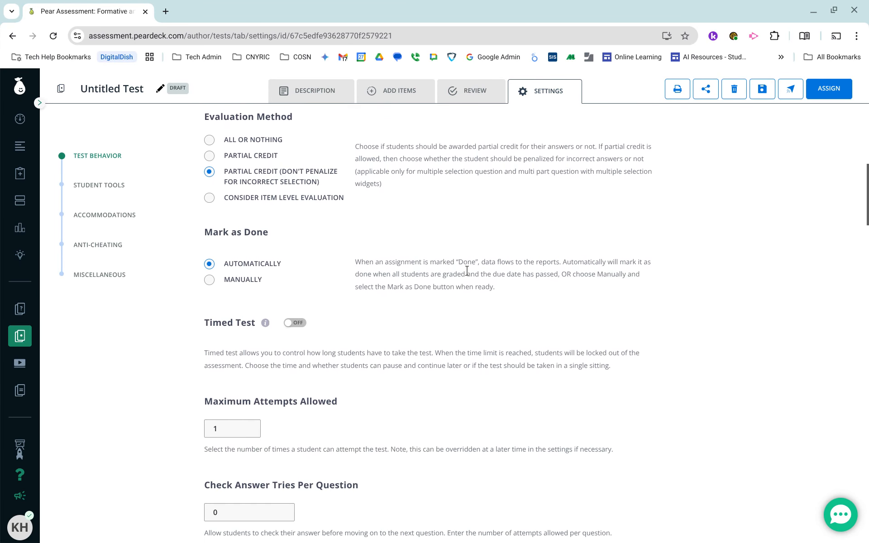
pyautogui.scroll(-3, 467, 271)
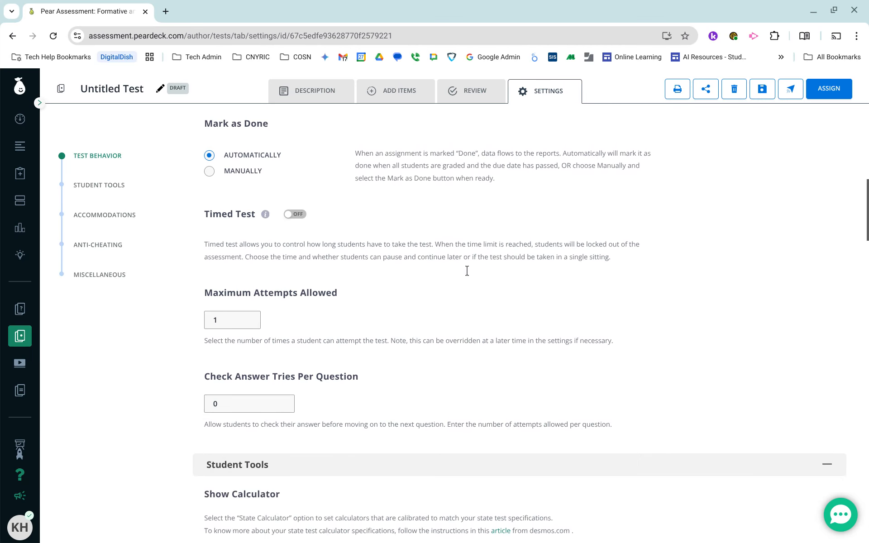
pyautogui.scroll(6, 467, 270)
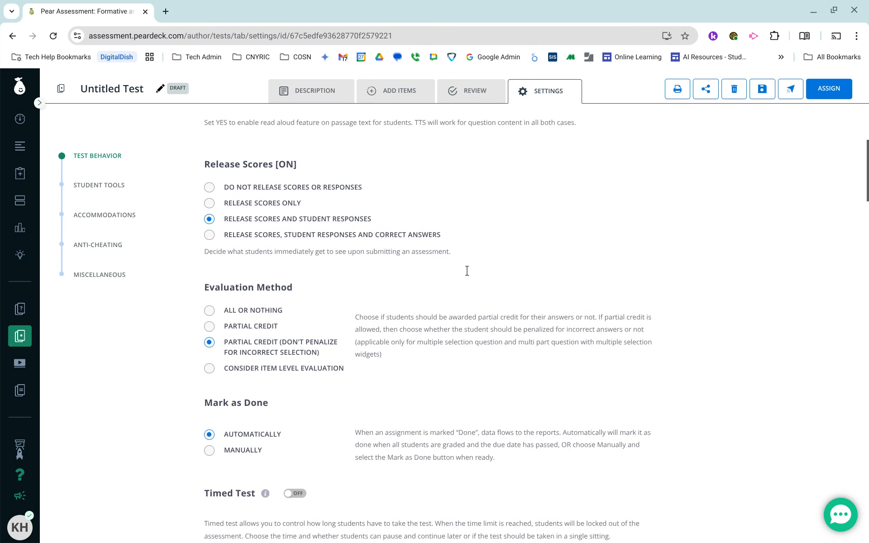
pyautogui.scroll(-1, 467, 271)
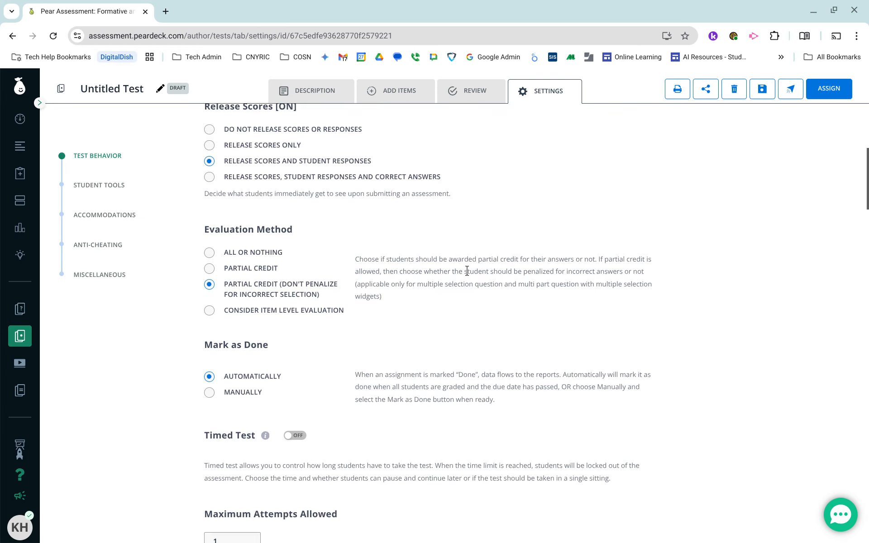
pyautogui.scroll(-2, 467, 271)
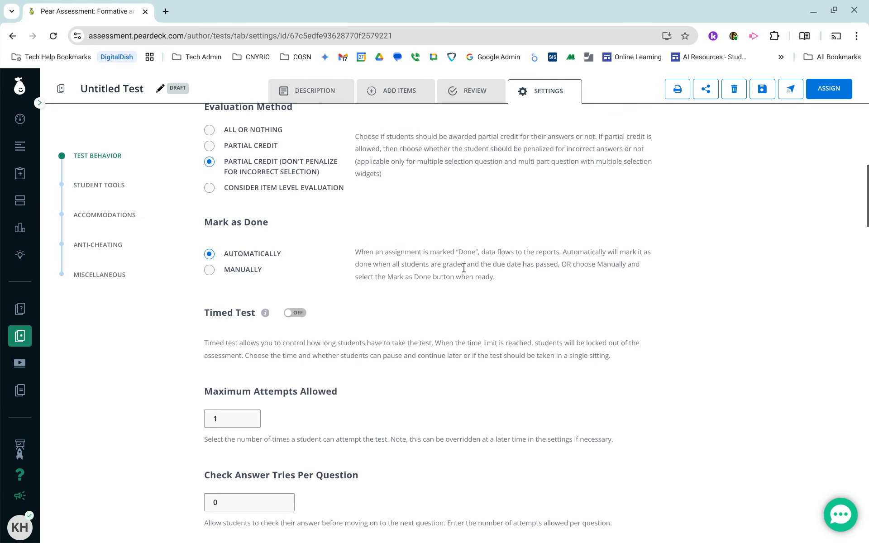
pyautogui.scroll(-1, 464, 267)
pyautogui.scroll(-1, 464, 268)
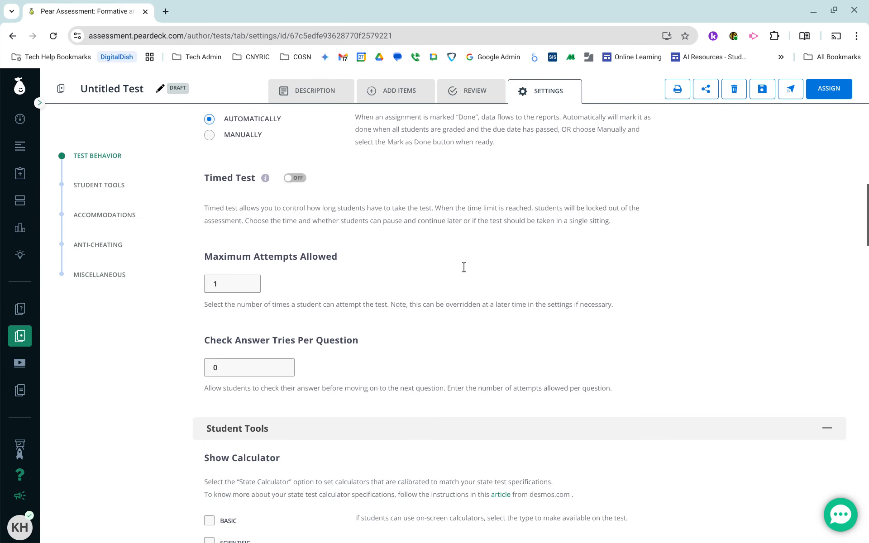
# Step: Turn on Show Rubric to Students and auto evaluation by AI for essay questions with rubric, and save the test
pyautogui.scroll(-4, 464, 268)
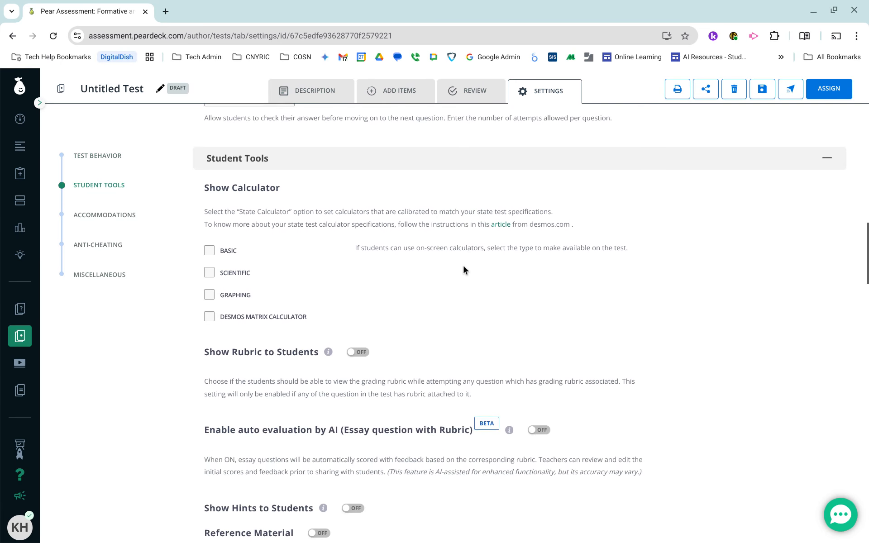
pyautogui.scroll(-1, 464, 270)
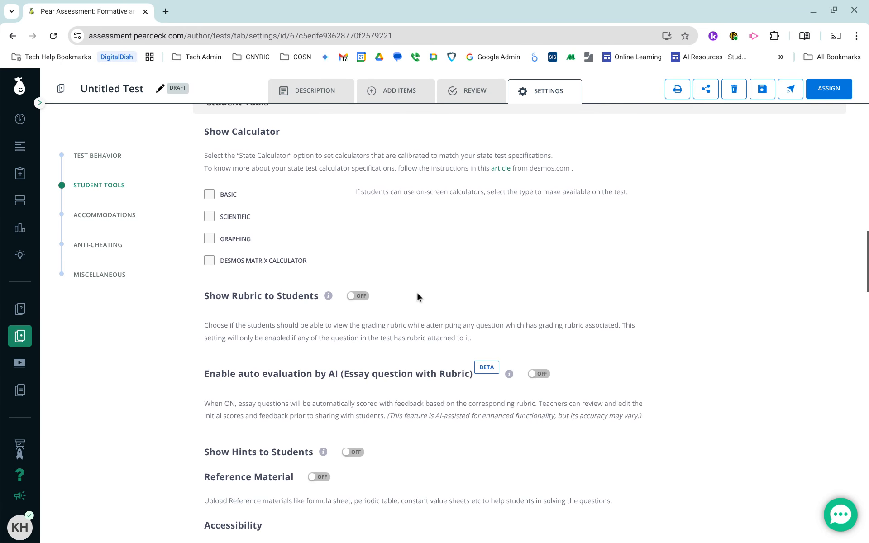
pyautogui.click(362, 296)
pyautogui.click(546, 376)
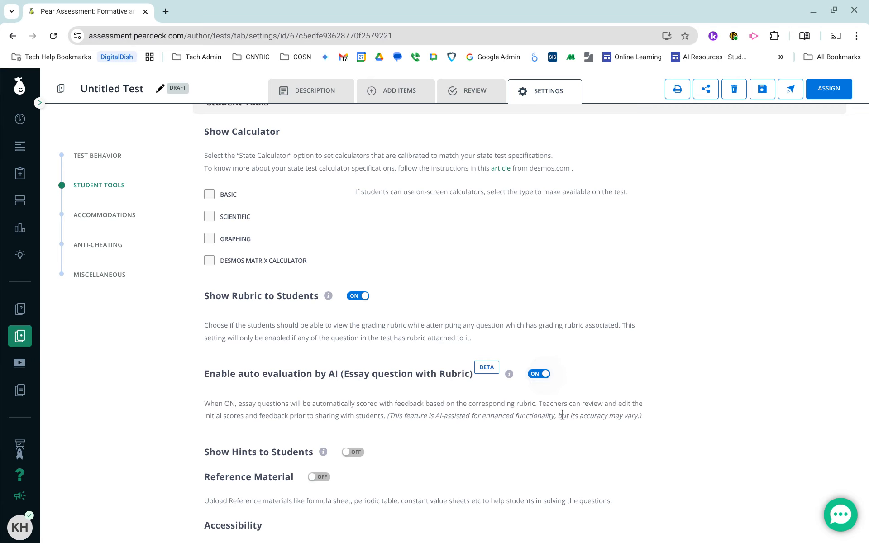
pyautogui.scroll(3, 661, 231)
pyautogui.click(762, 89)
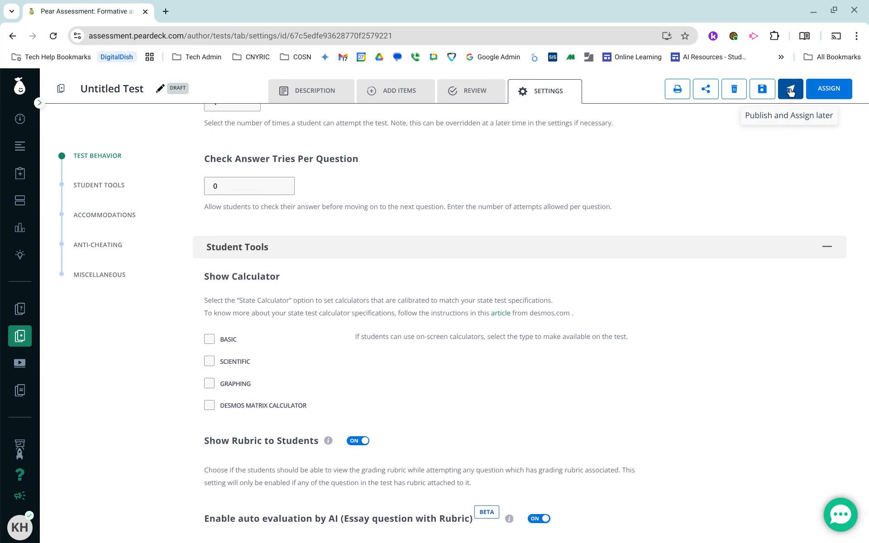
# Step: Leave the untitled test for the Assignments page, choosing not to save it
pyautogui.moveTo(30, 339)
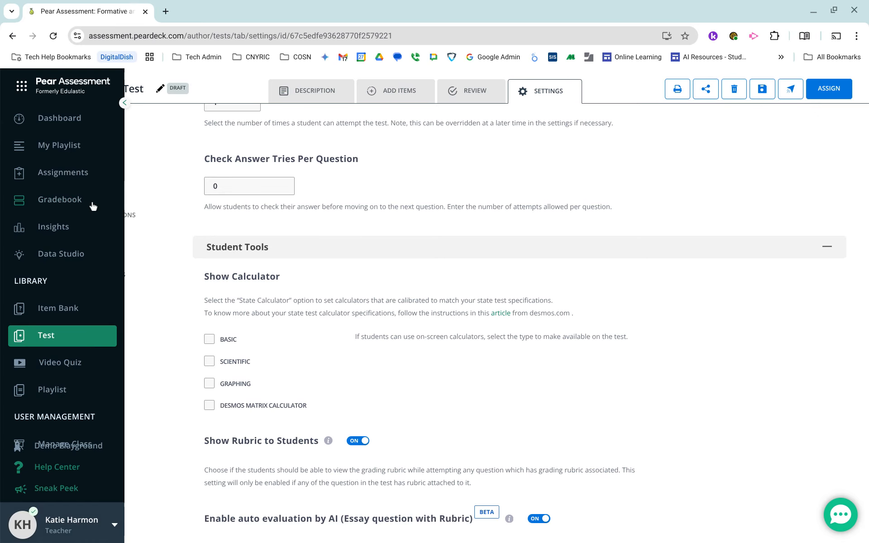
pyautogui.click(81, 177)
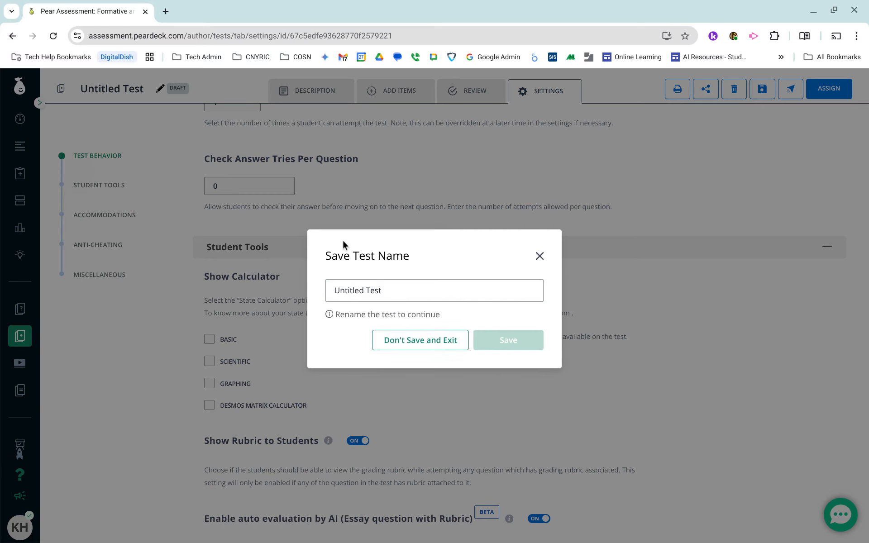
pyautogui.click(432, 341)
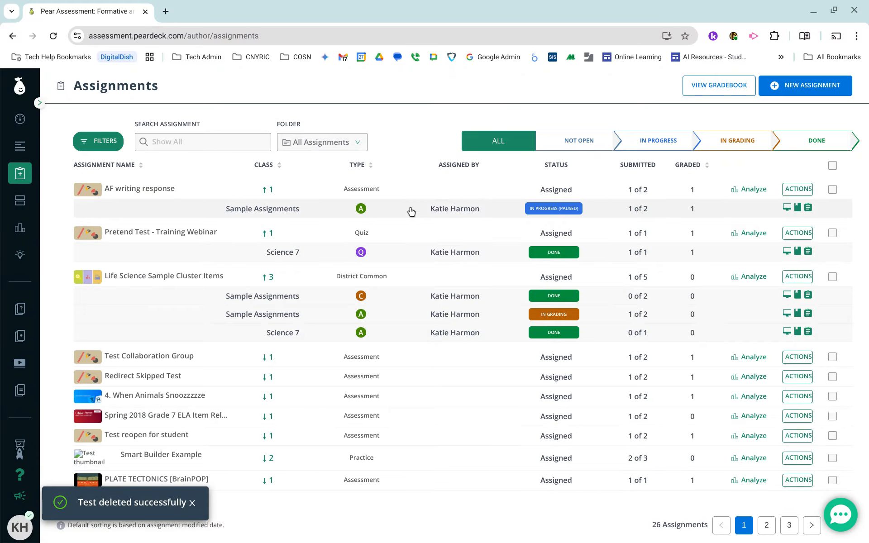
# Step: Open the AF writing response assignment for the Sample Assignments class and examine the graded student's essay and rubric scores
pyautogui.click(443, 216)
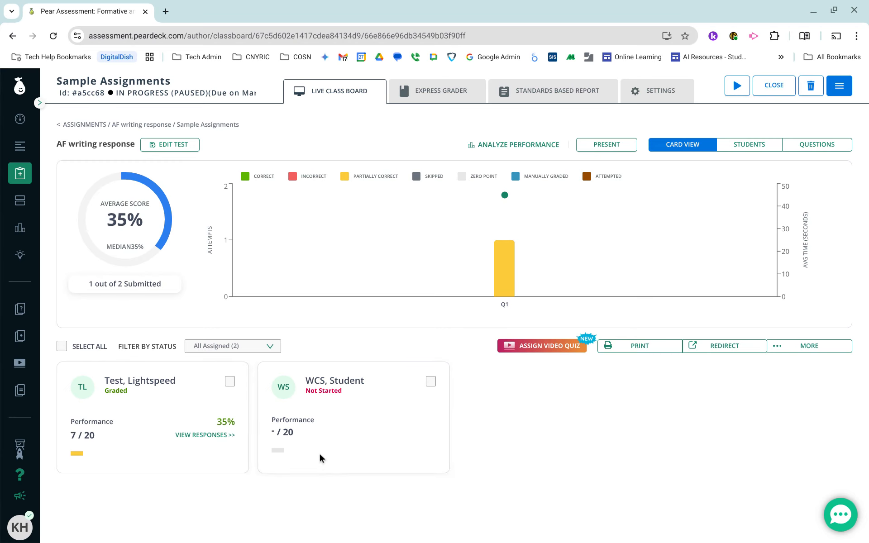
pyautogui.click(212, 436)
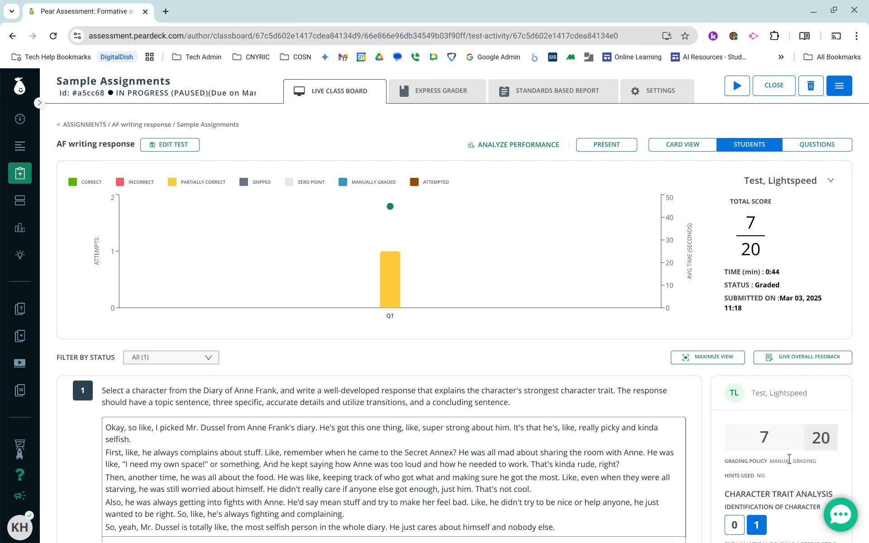
pyautogui.scroll(-3, 855, 403)
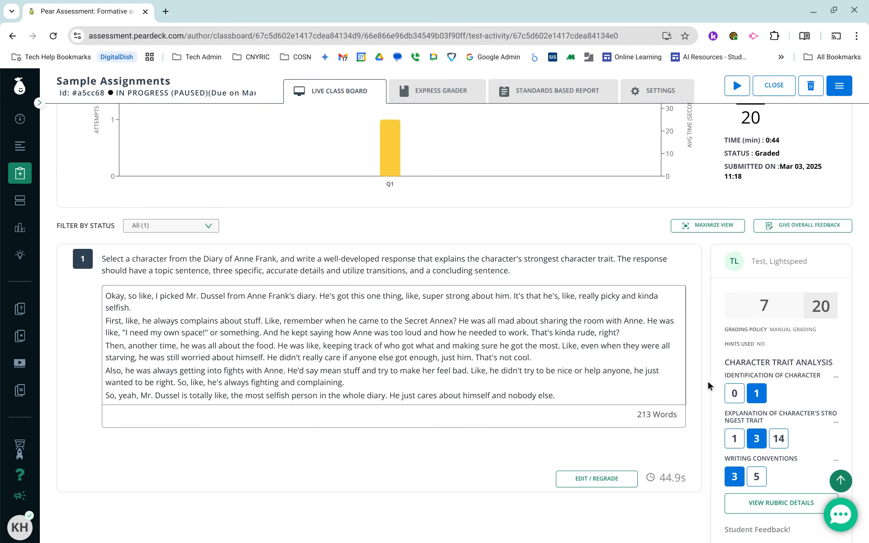
# Step: Open the essay question for editing and regrading, review its settings, and cancel without saving
pyautogui.scroll(-1, 705, 380)
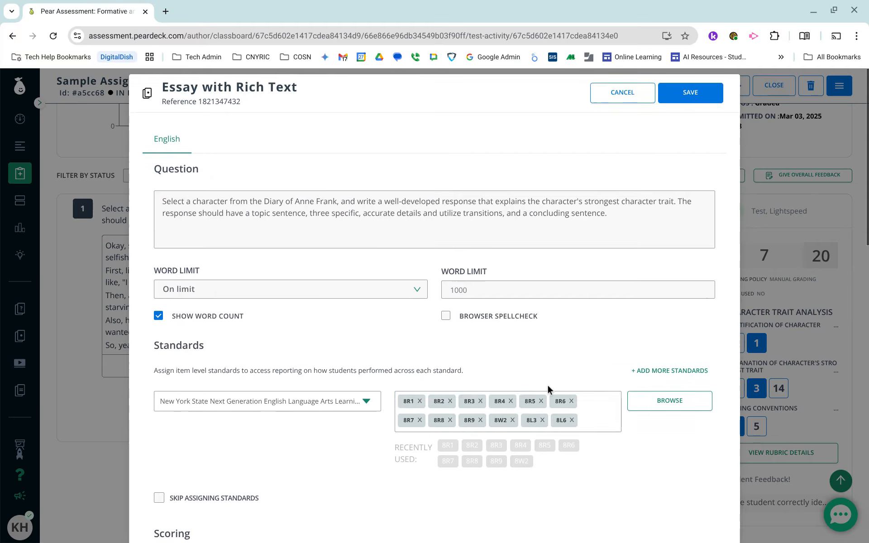
pyautogui.scroll(-4, 590, 297)
pyautogui.scroll(-3, 590, 303)
pyautogui.scroll(8, 590, 303)
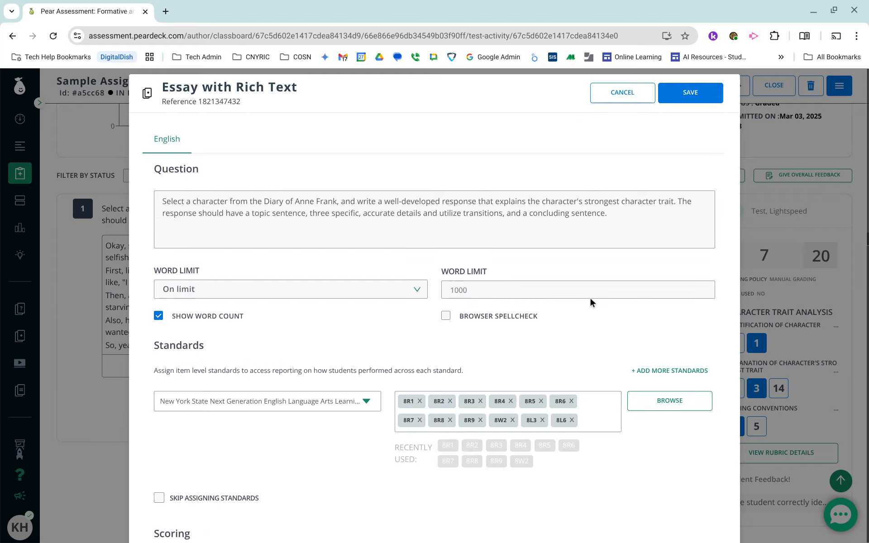
pyautogui.click(639, 99)
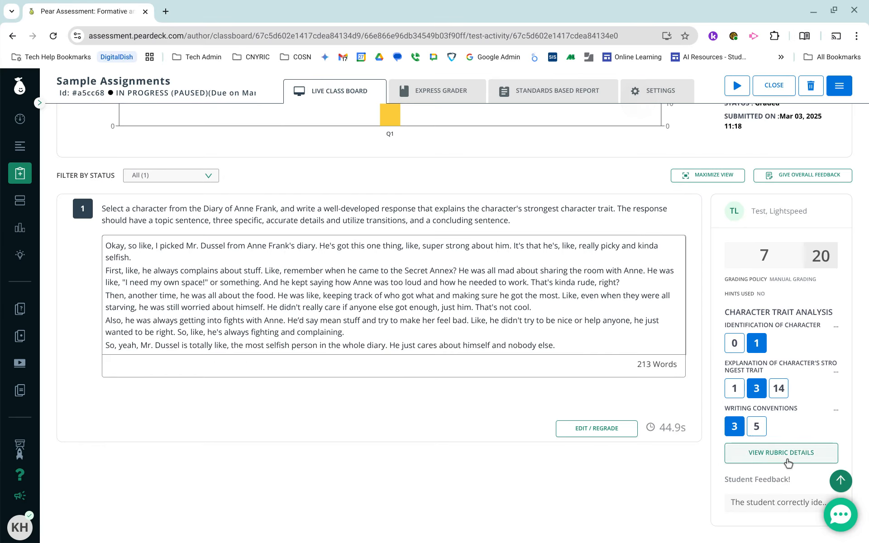
# Step: In the student's rubric details, select Proficient for the strongest trait, Rating 2 for writing conventions and Incorrect for character identification, and close them
pyautogui.click(775, 450)
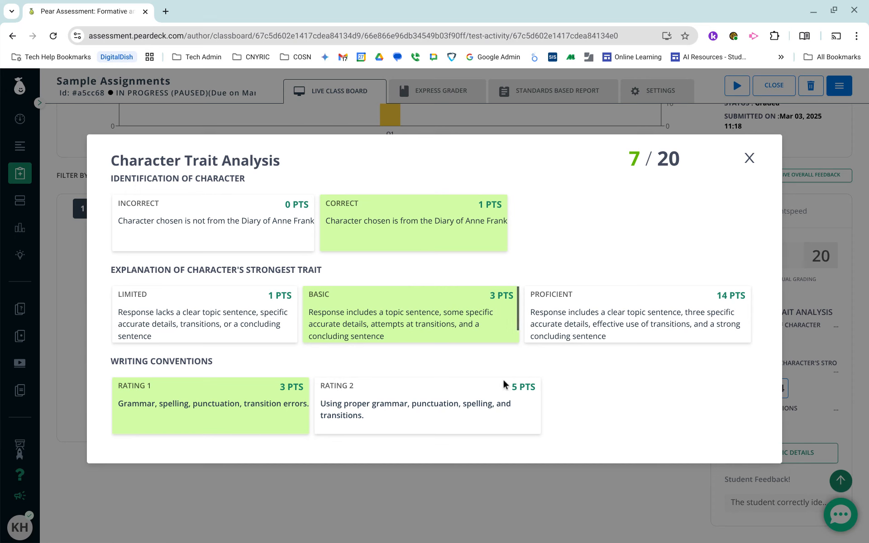
pyautogui.click(593, 309)
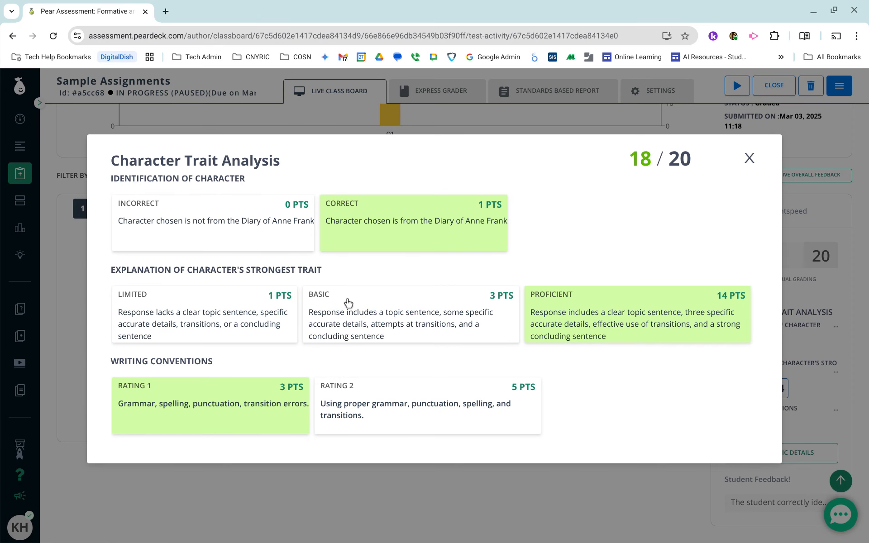
pyautogui.click(413, 398)
pyautogui.click(225, 226)
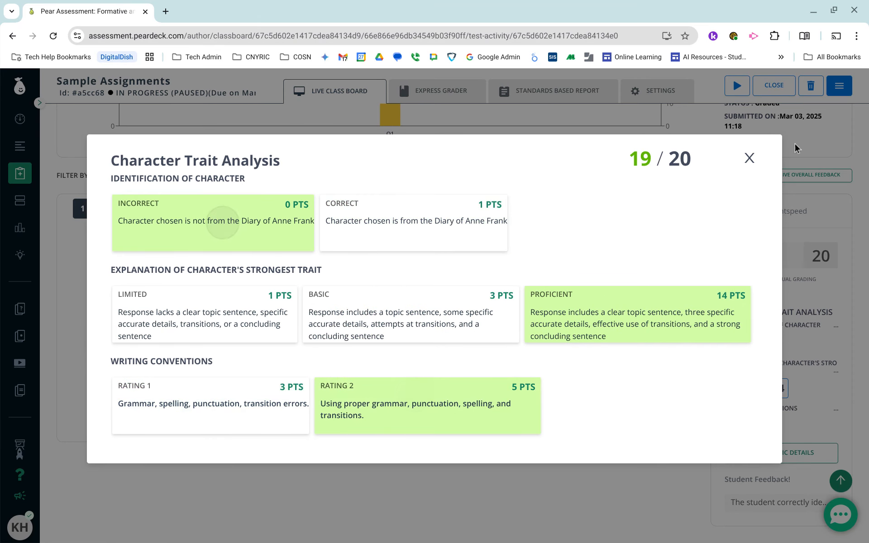
pyautogui.click(750, 158)
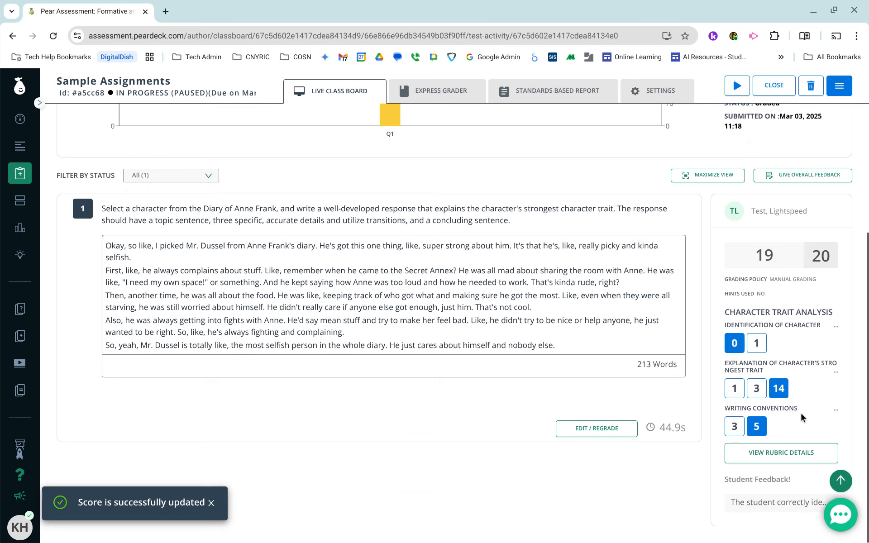
# Step: Edit the student feedback comment so that "trait" reads "tradsdfit", and save the feedback
pyautogui.click(775, 496)
pyautogui.scroll(-3, 774, 491)
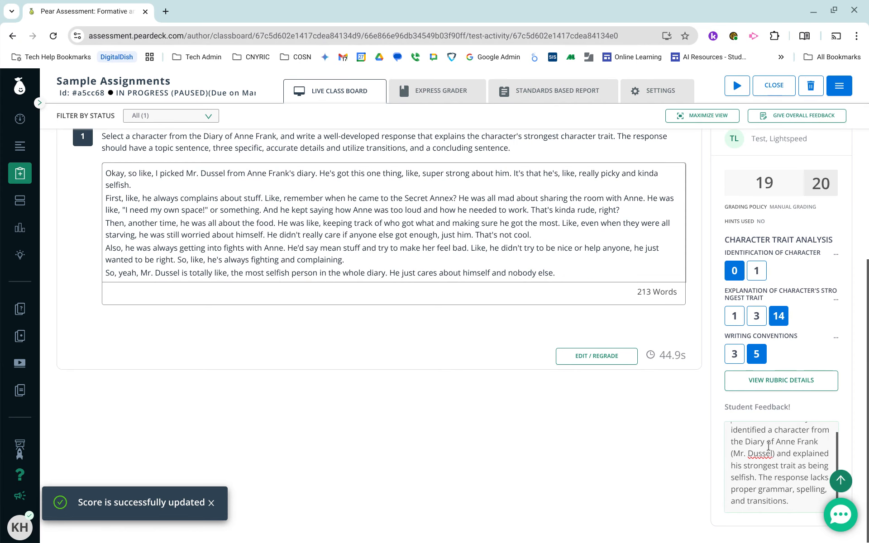
pyautogui.moveTo(775, 465); pyautogui.dragTo(741, 465)
pyautogui.scroll(1, 790, 480)
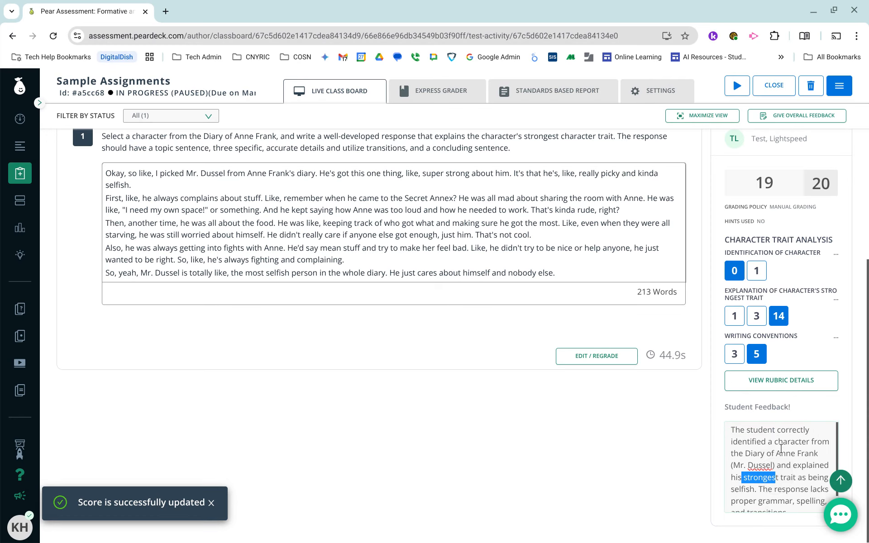
pyautogui.click(791, 481)
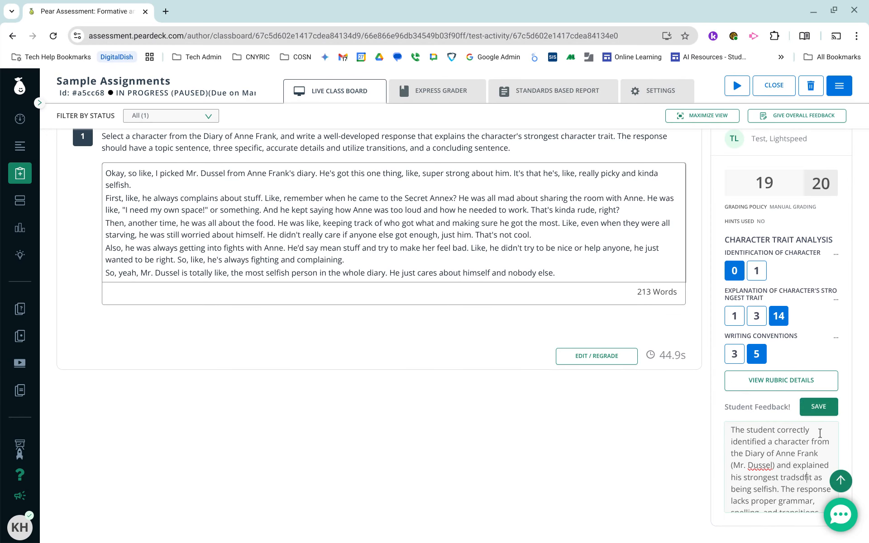
pyautogui.click(817, 406)
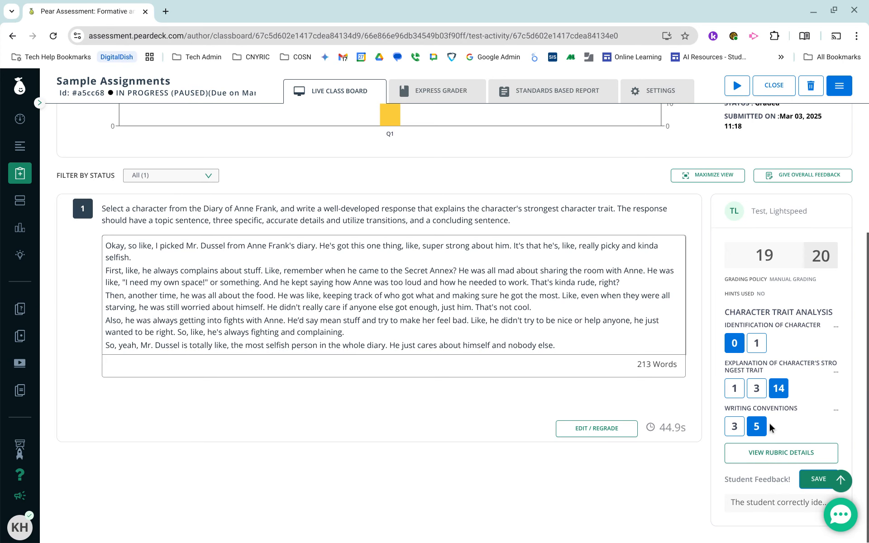
pyautogui.click(805, 479)
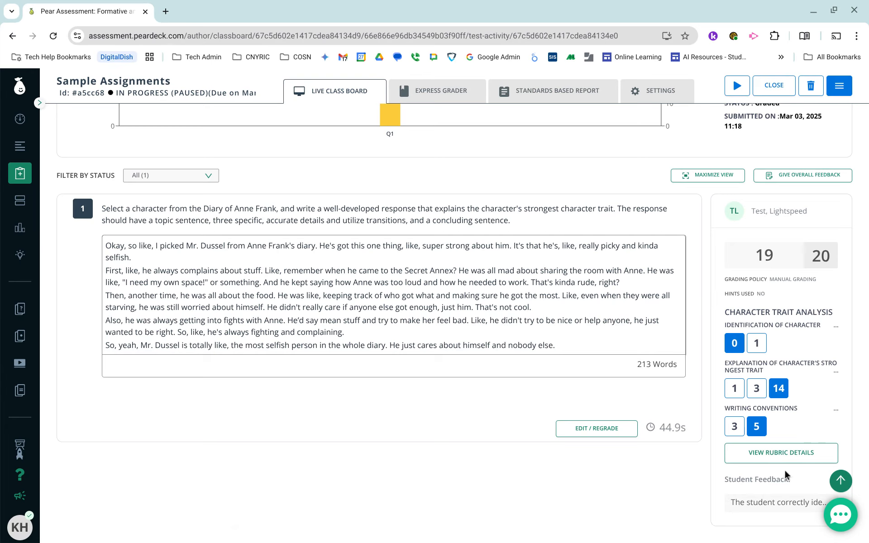
pyautogui.scroll(4, 673, 408)
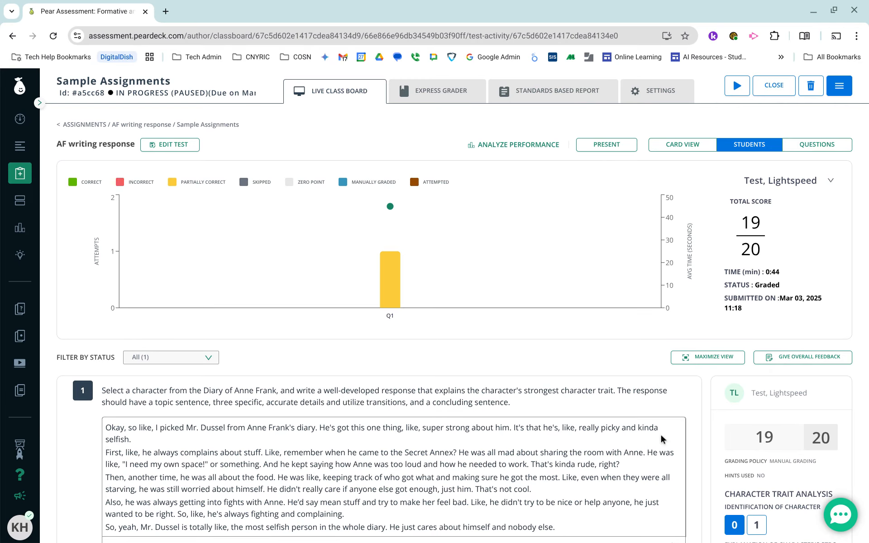
pyautogui.scroll(-4, 660, 433)
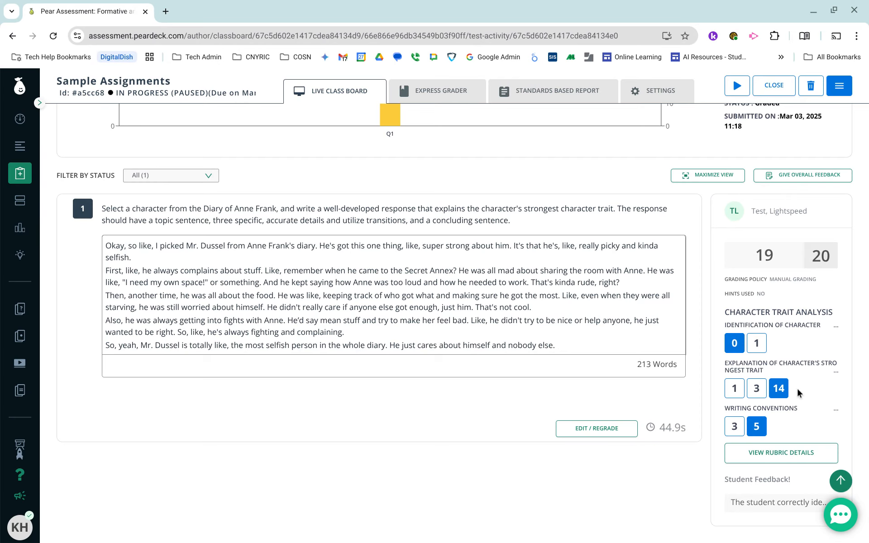
pyautogui.moveTo(531, 541)
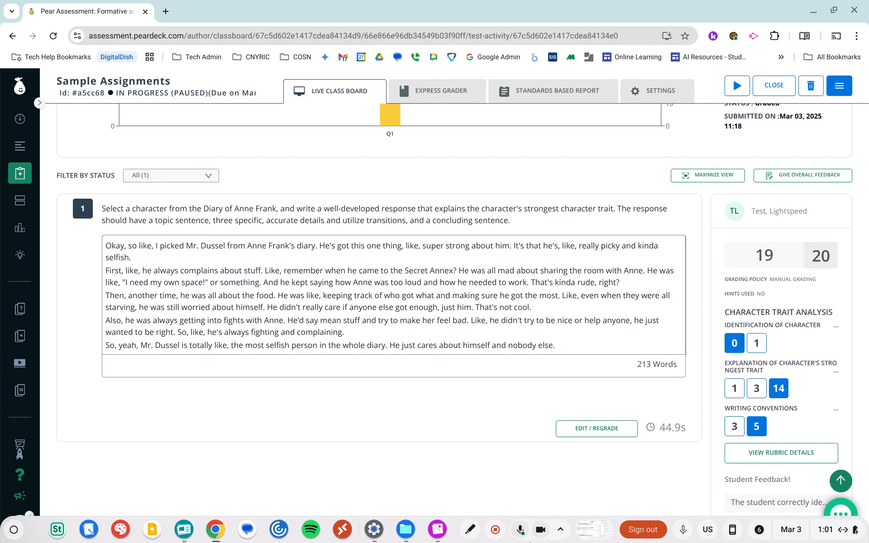